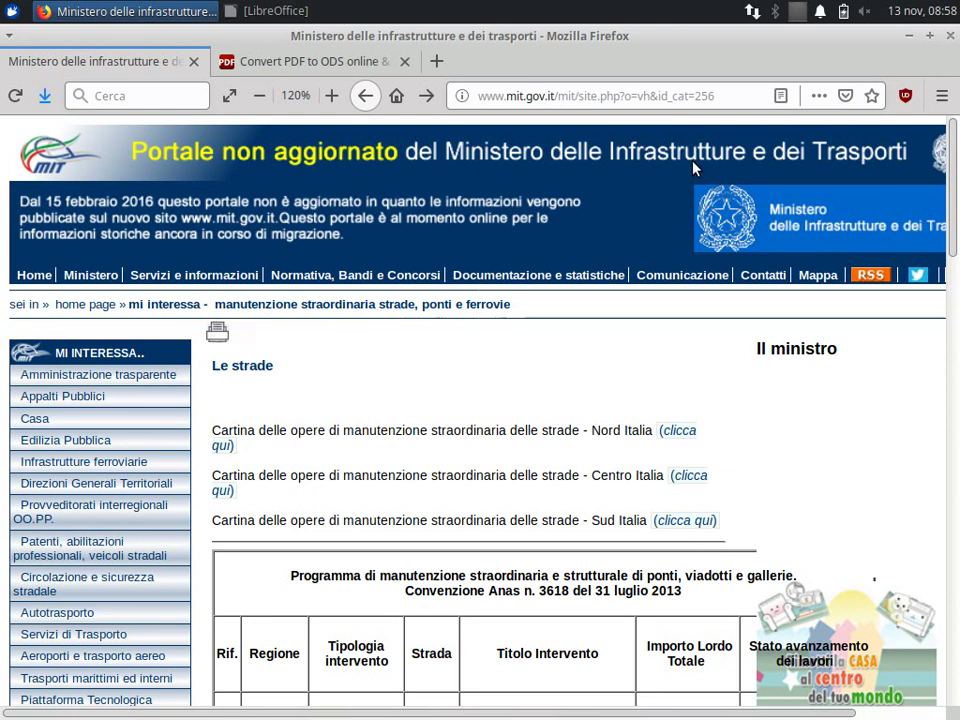
Scroll to the programme table and test-select the first row's Importo Lordo Totale amount
drag(951, 165, 957, 292)
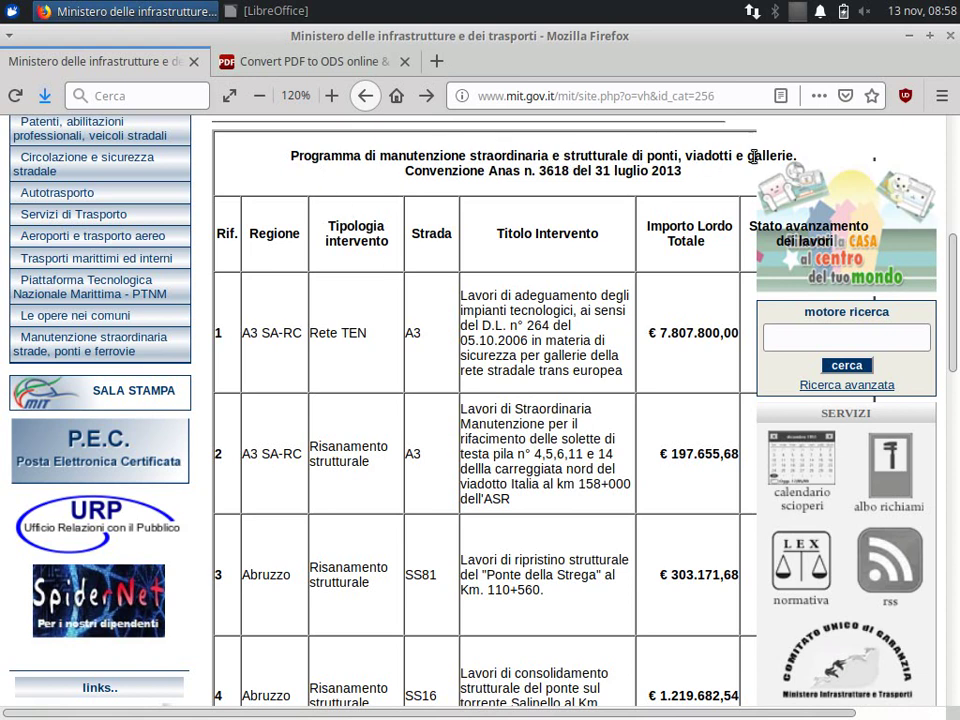
triple_click(652, 332)
click(654, 332)
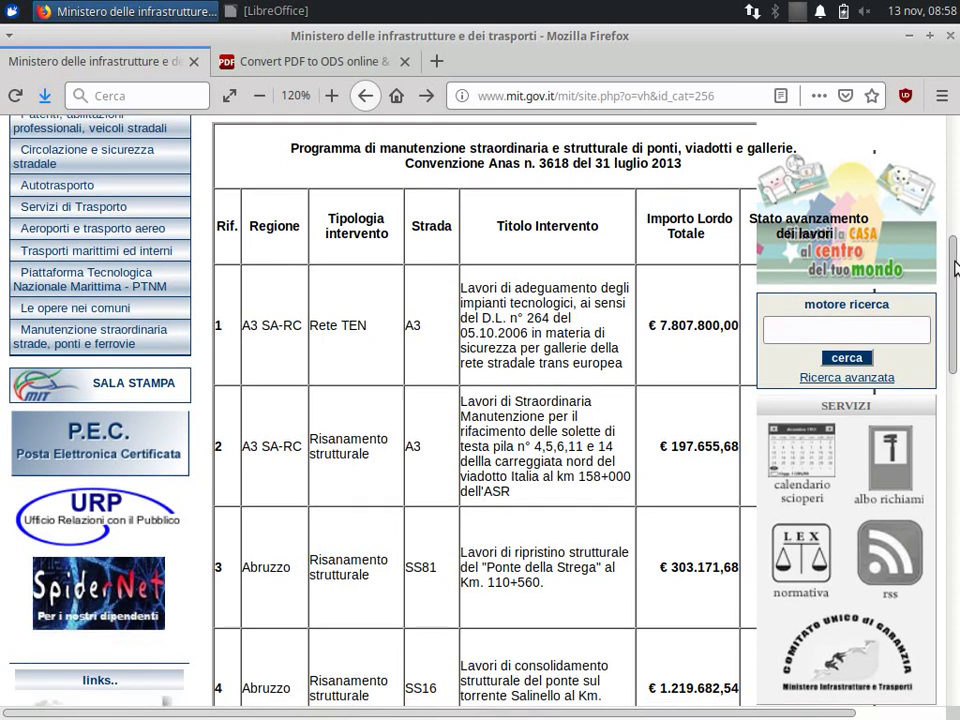
mouse_move(957, 262)
mouse_down()
mouse_move(957, 482)
mouse_move(940, 264)
mouse_move(955, 455)
mouse_move(945, 280)
mouse_up()
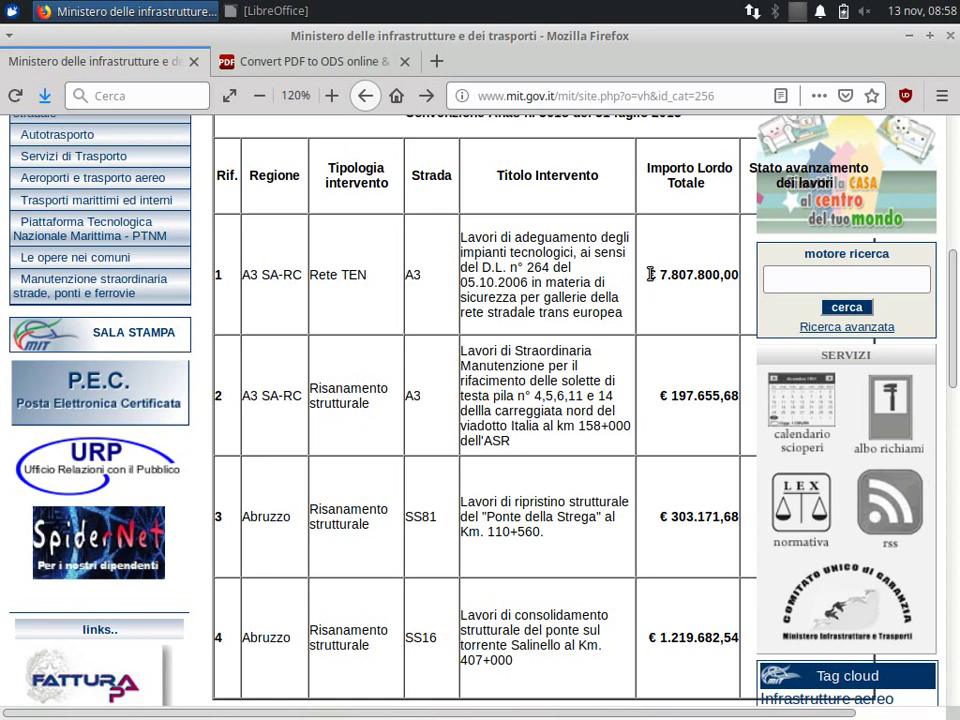
drag(683, 276, 721, 273)
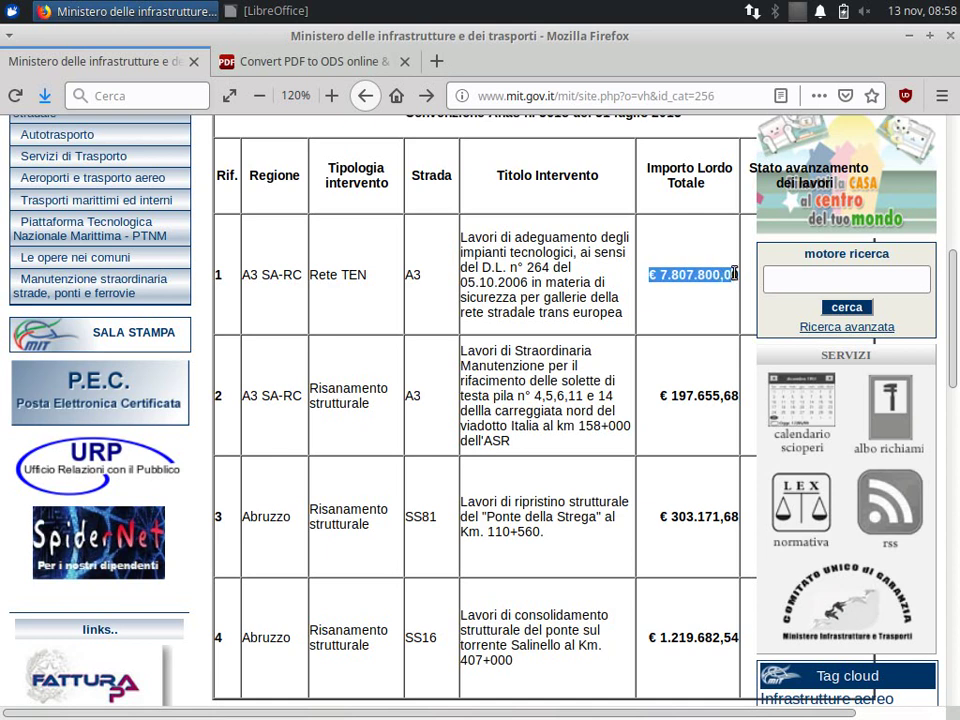
click(721, 280)
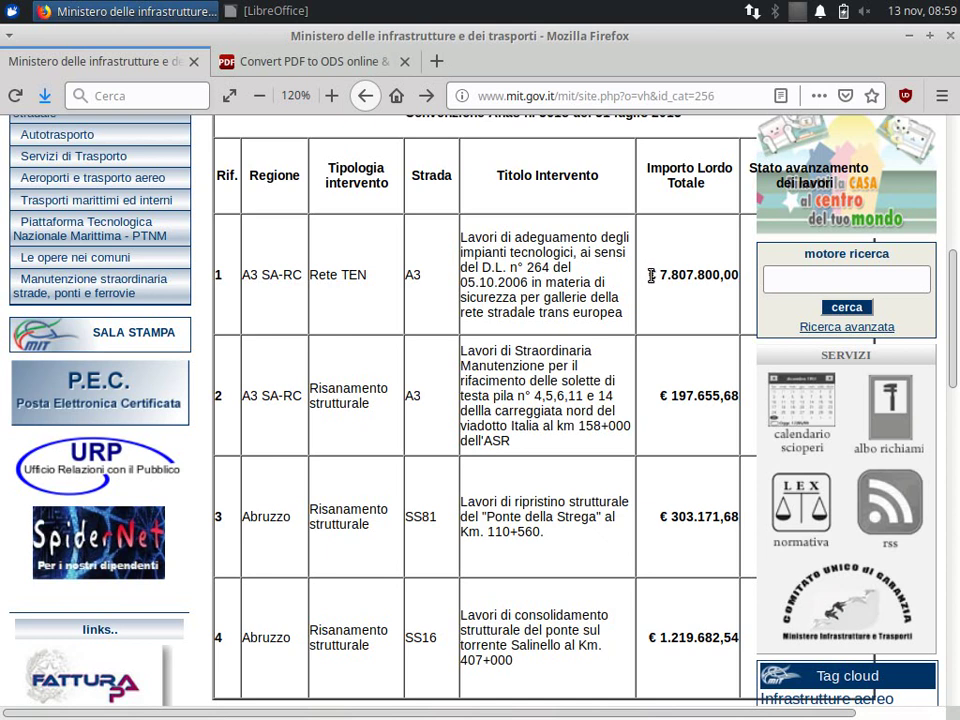
drag(652, 274, 690, 277)
click(691, 279)
drag(652, 274, 703, 275)
click(703, 273)
Open the full programme document through the '(continua)' link
scroll(955, 300, down, 1)
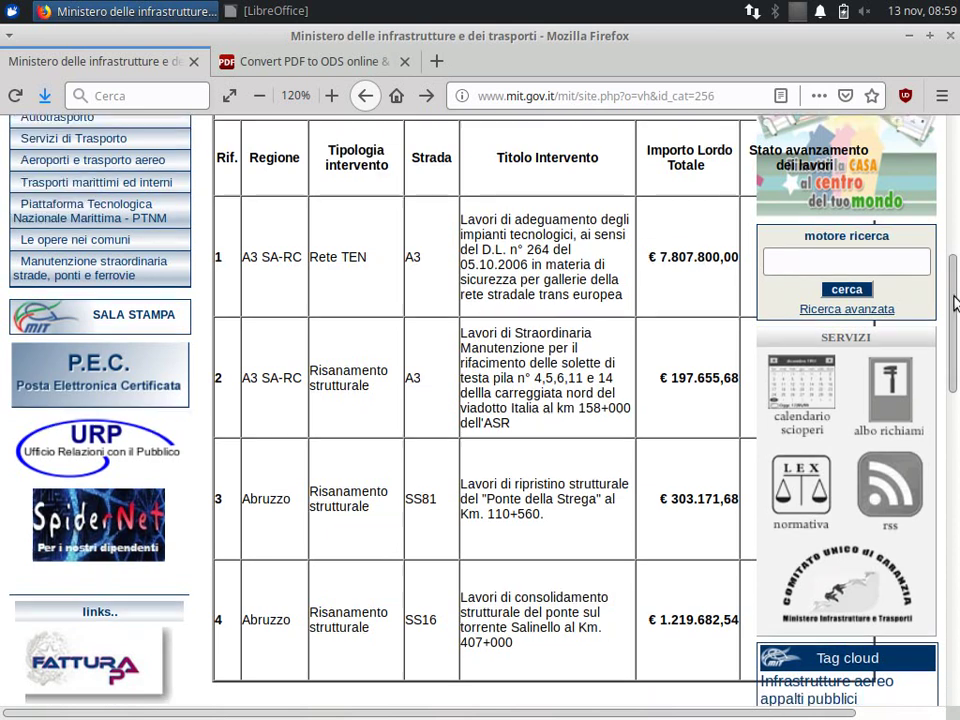
scroll(955, 300, down, 3)
click(248, 555)
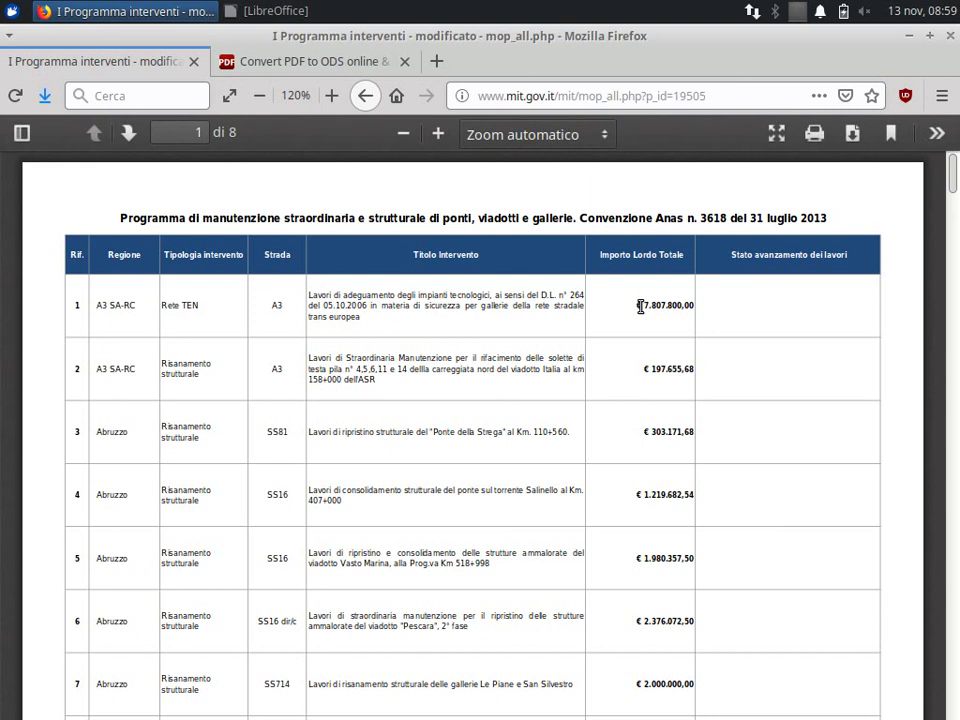
triple_click(642, 306)
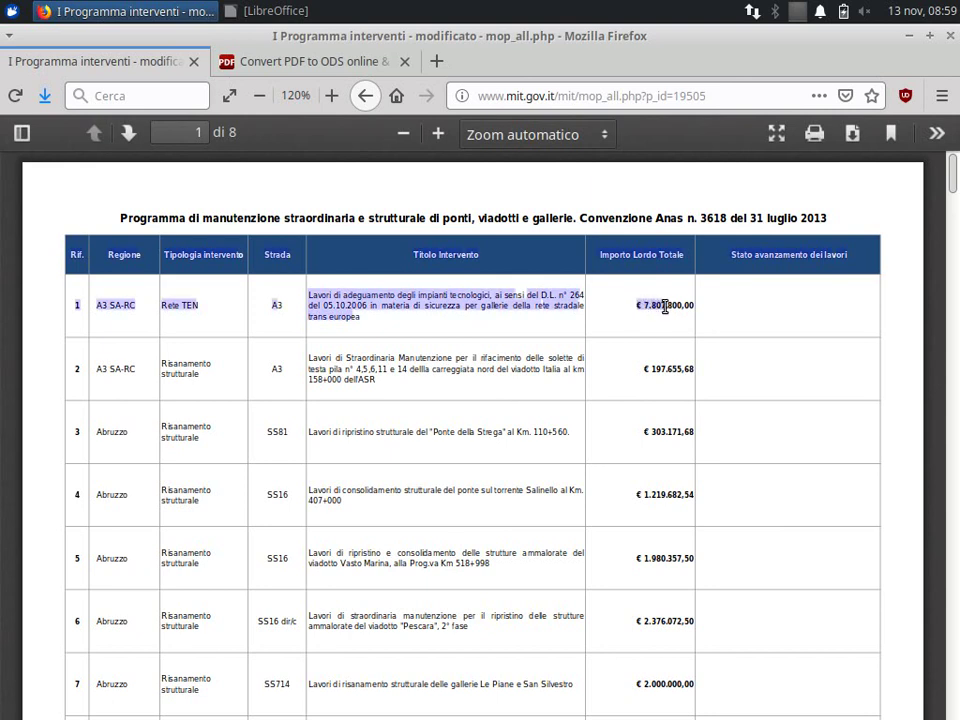
click(659, 310)
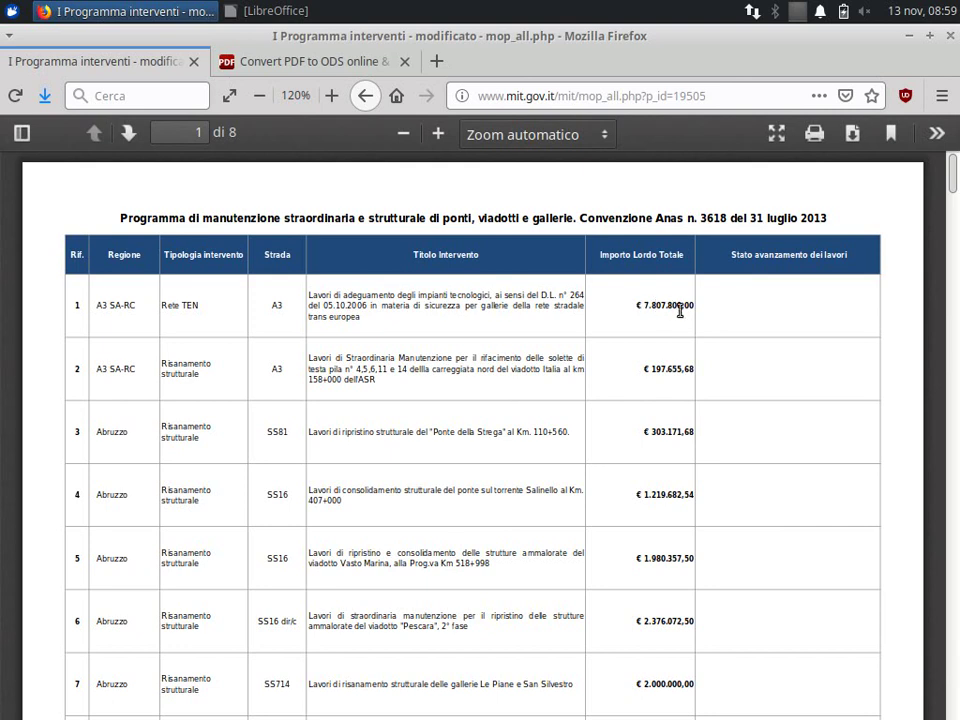
Download the programme PDF as Primo_programma_interventi.pdf
click(893, 140)
click(852, 133)
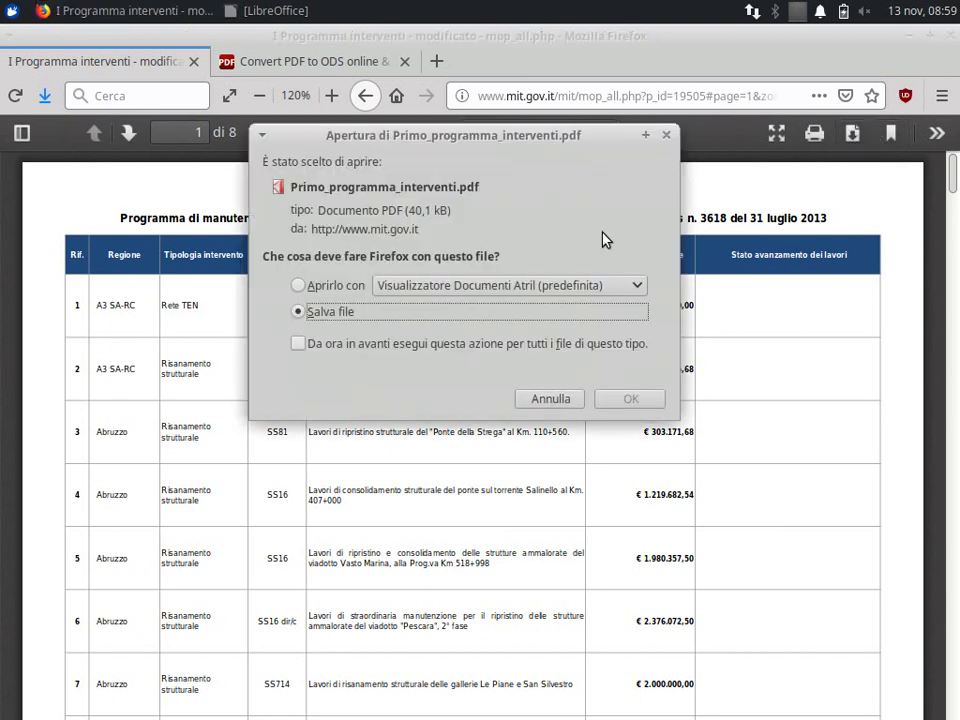
click(621, 399)
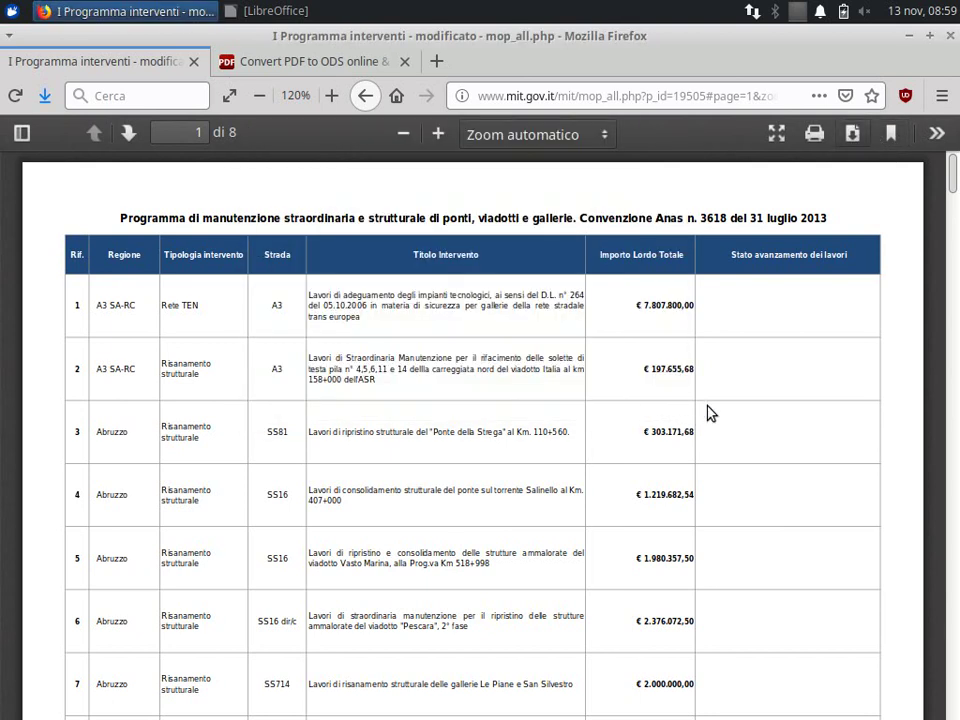
Move the saved PDF icon to the centre of the desktop
click(910, 36)
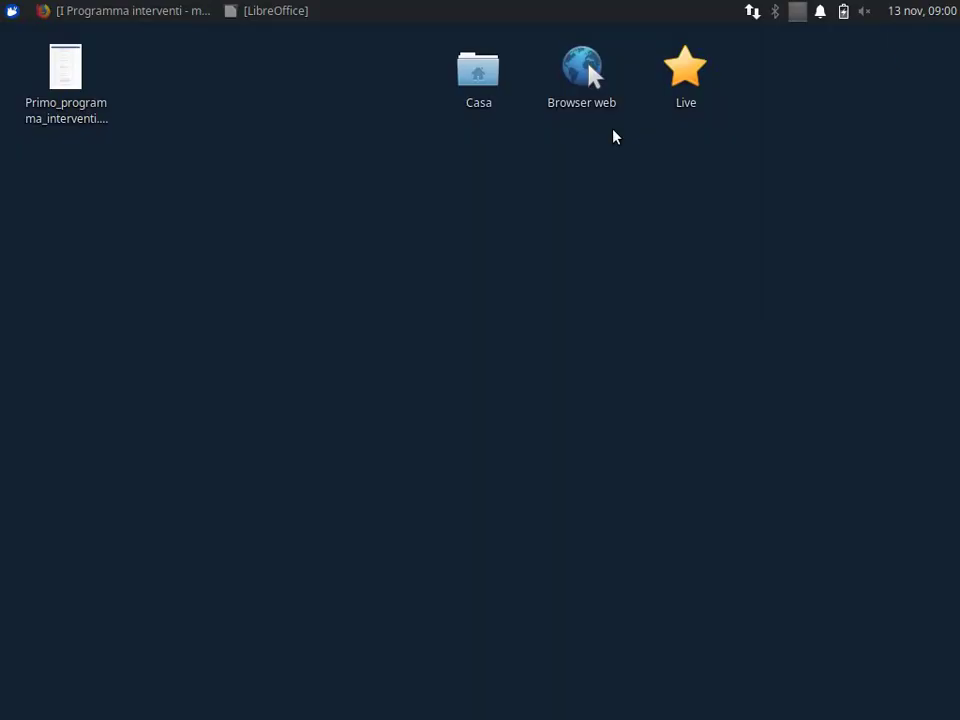
drag(58, 79, 475, 197)
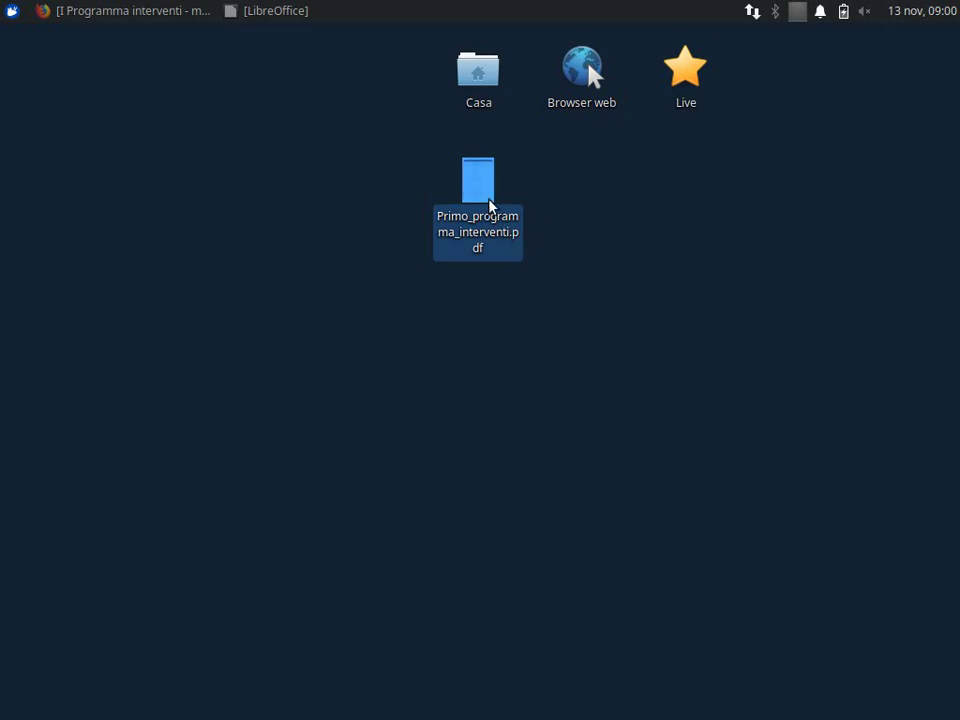
click(156, 12)
Load Primo_programma_interventi.pdf into the Online2PDF PDF-to-ODS converter
click(287, 62)
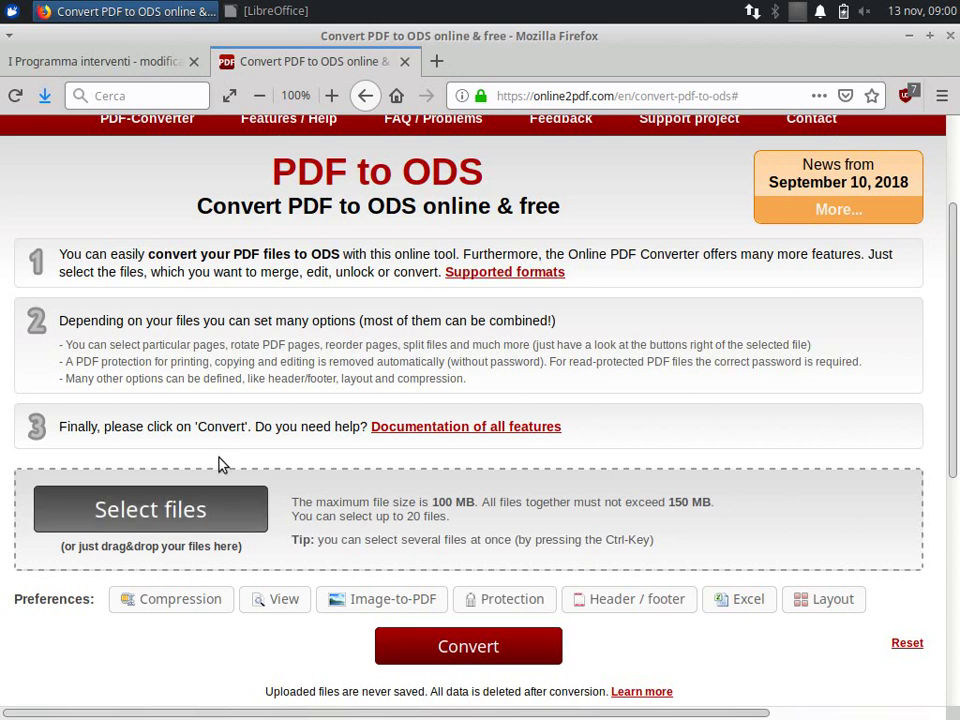
click(204, 511)
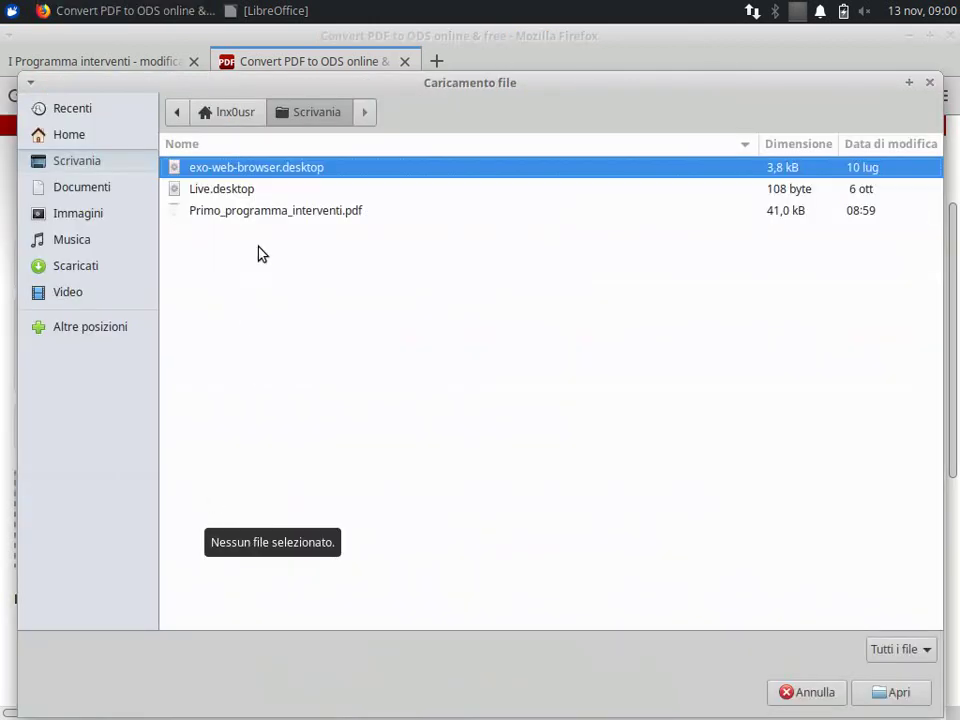
click(278, 214)
click(891, 695)
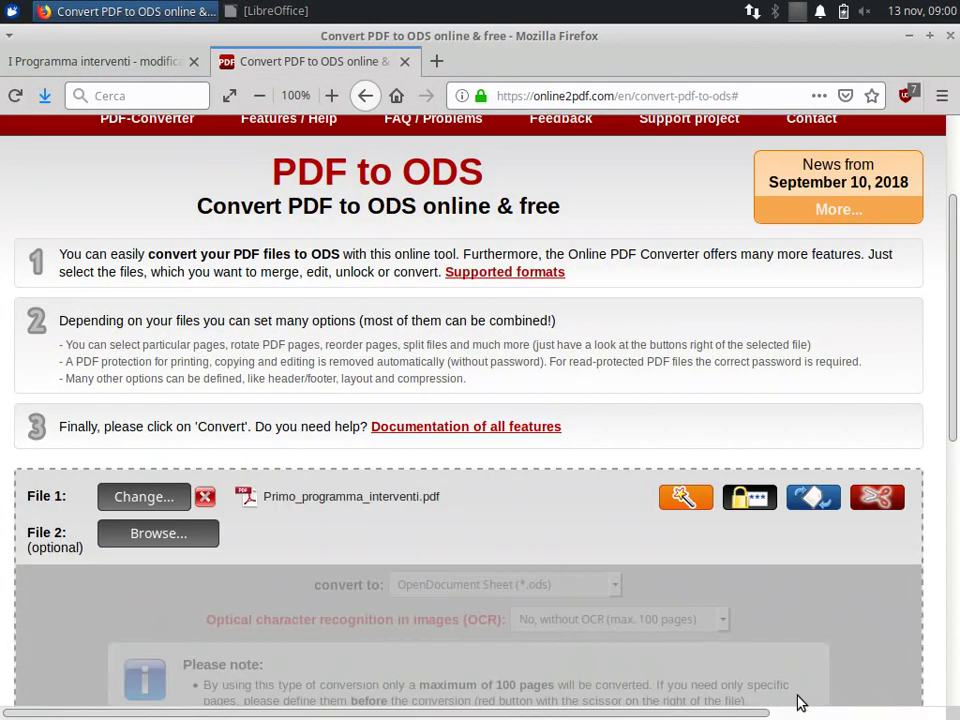
scroll(665, 435, down, 5)
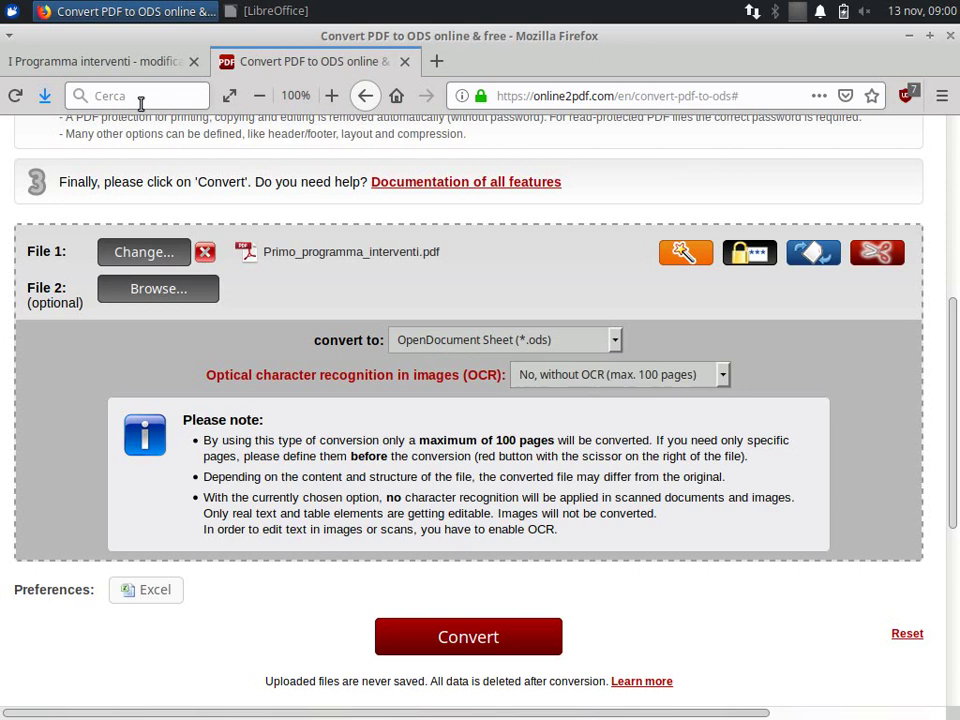
Check the first four table rows in the programme PDF
click(120, 61)
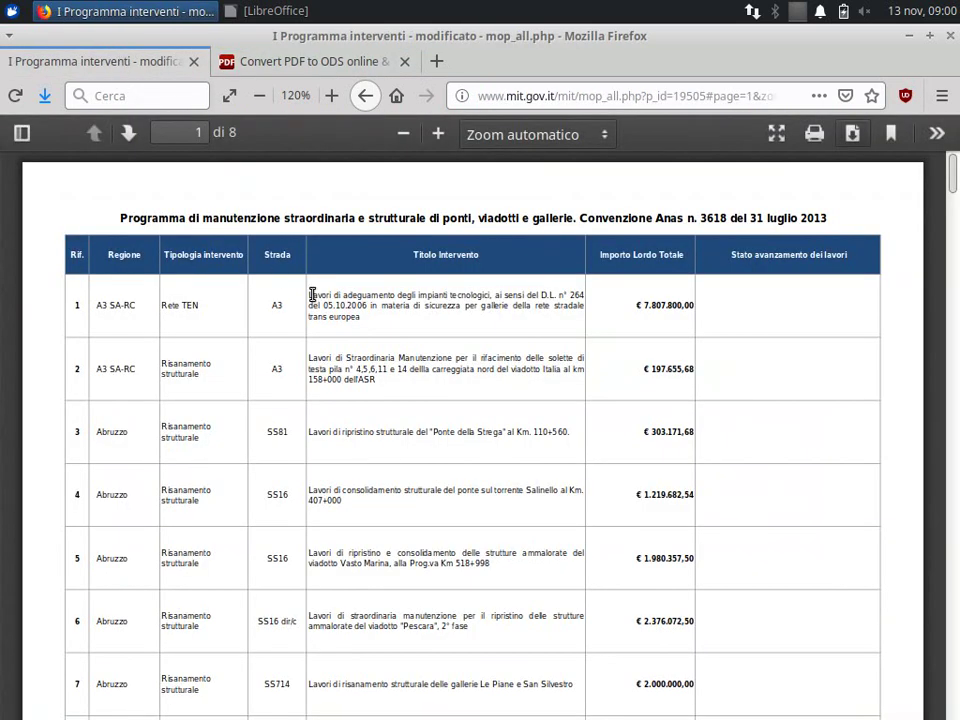
drag(318, 309, 436, 462)
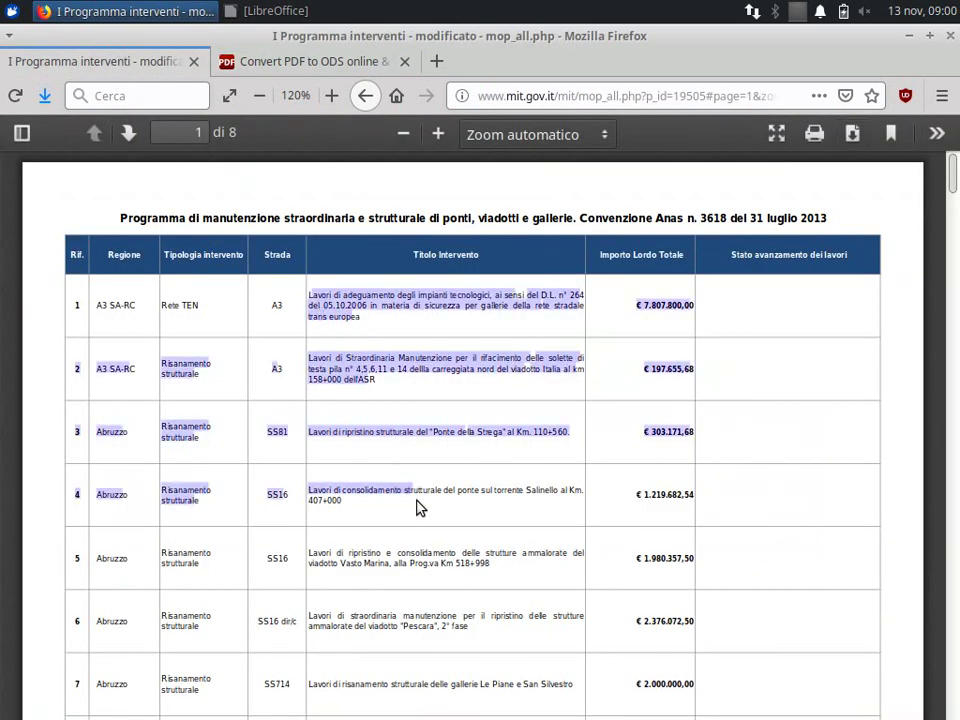
click(404, 300)
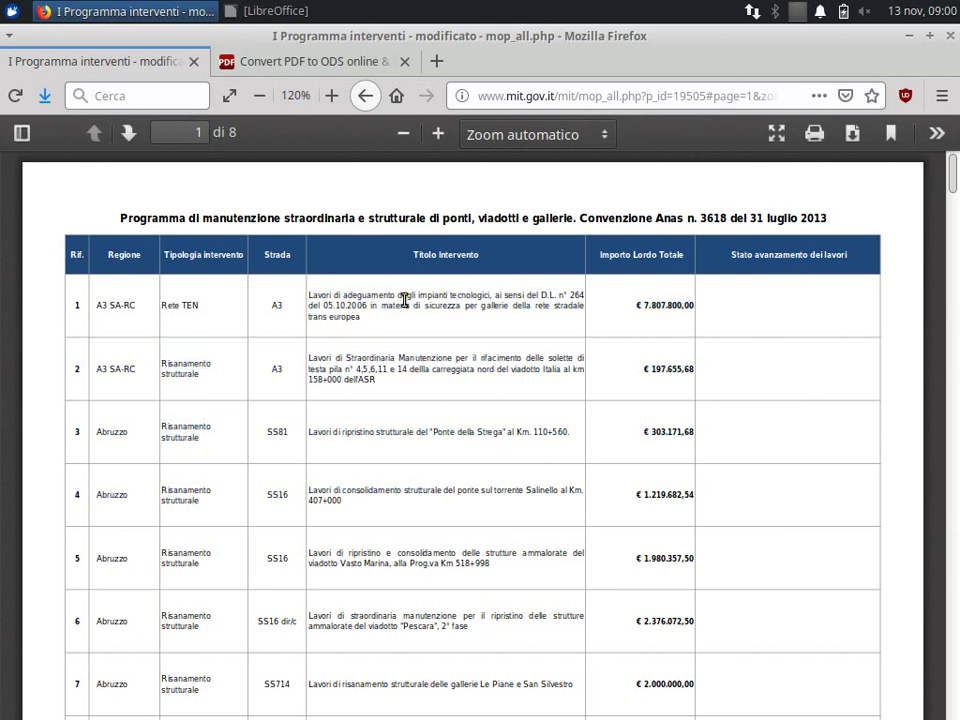
click(327, 64)
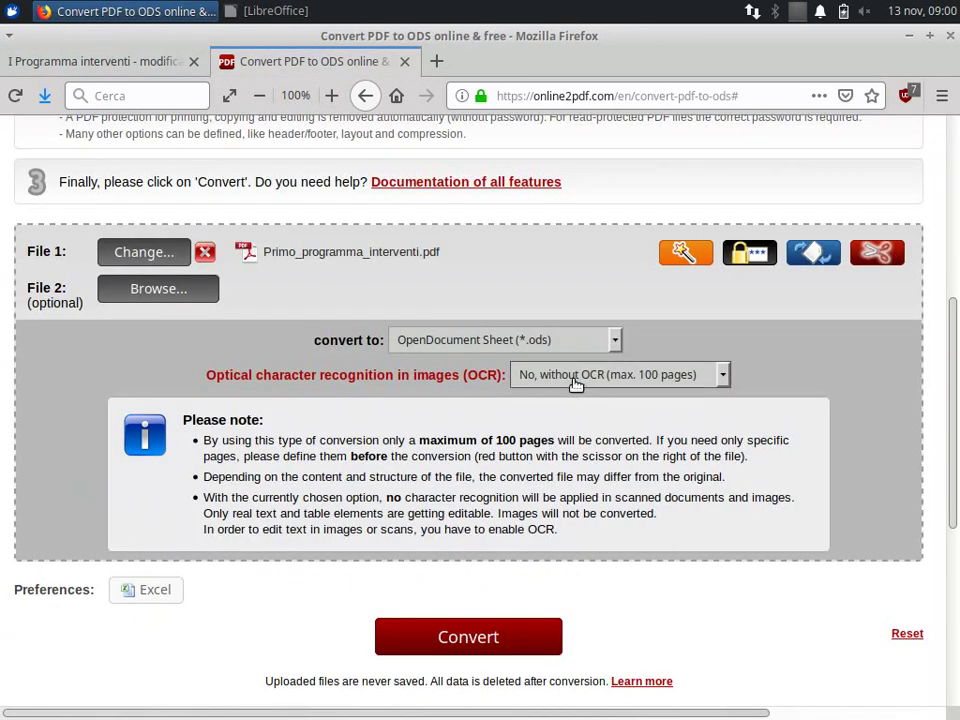
Convert to ODS and place Primo_programma_interventi.ods beside the PDF on the desktop
click(484, 636)
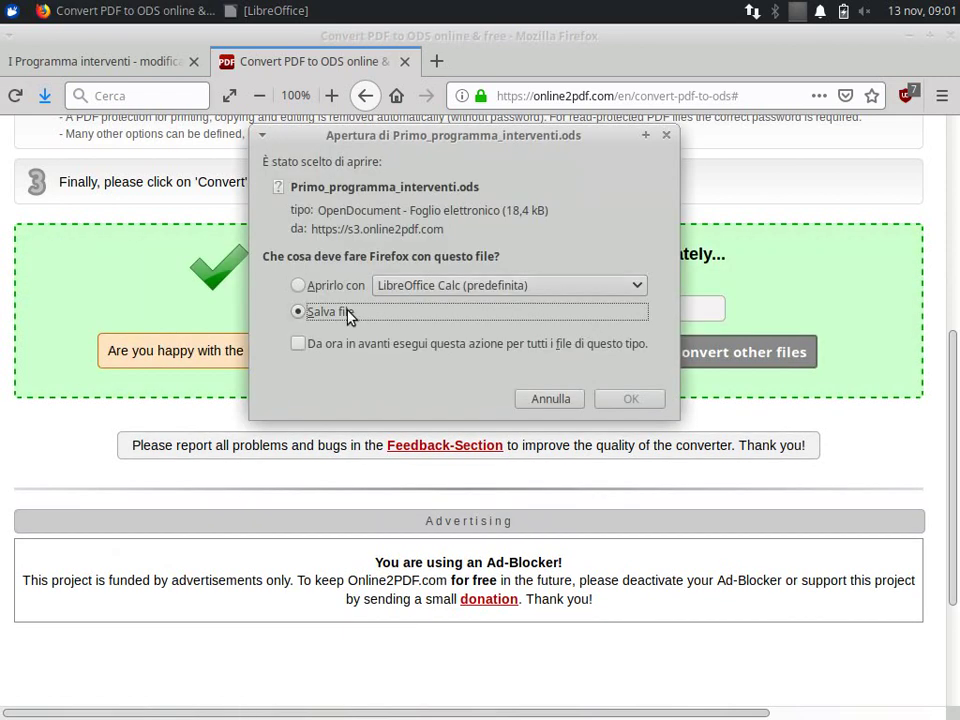
click(630, 400)
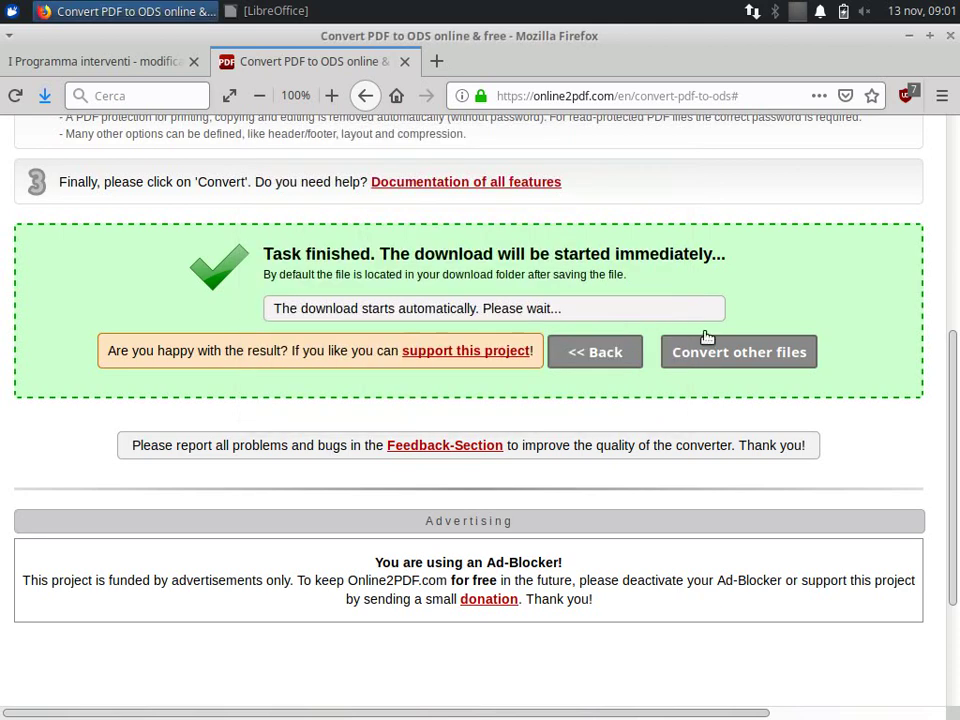
click(909, 36)
mouse_move(62, 96)
mouse_down()
mouse_move(567, 187)
mouse_move(556, 163)
mouse_up()
click(482, 255)
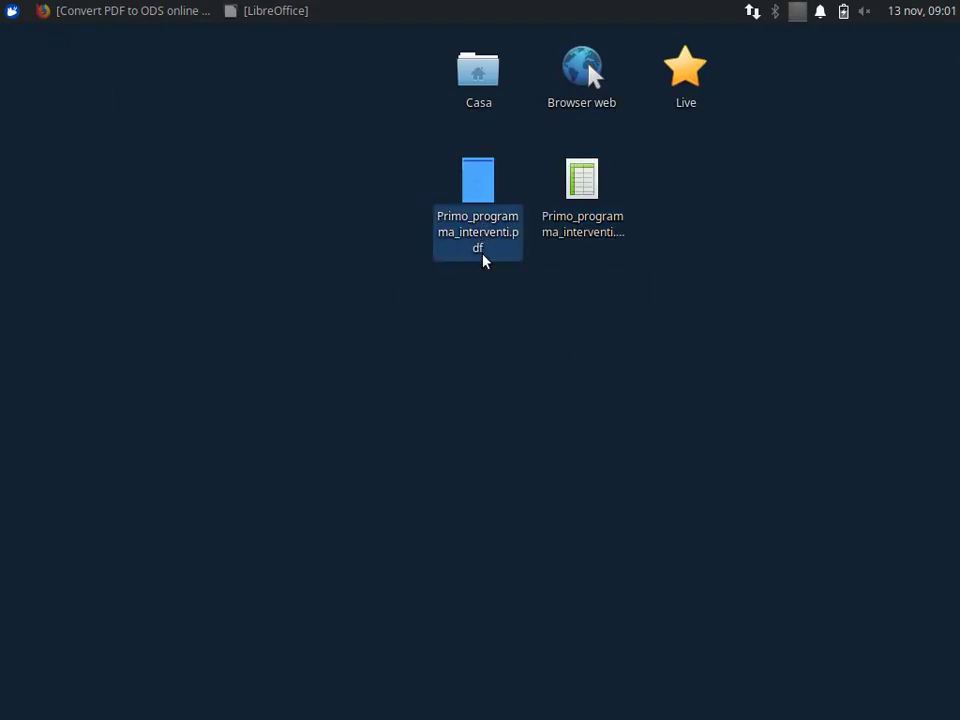
click(601, 256)
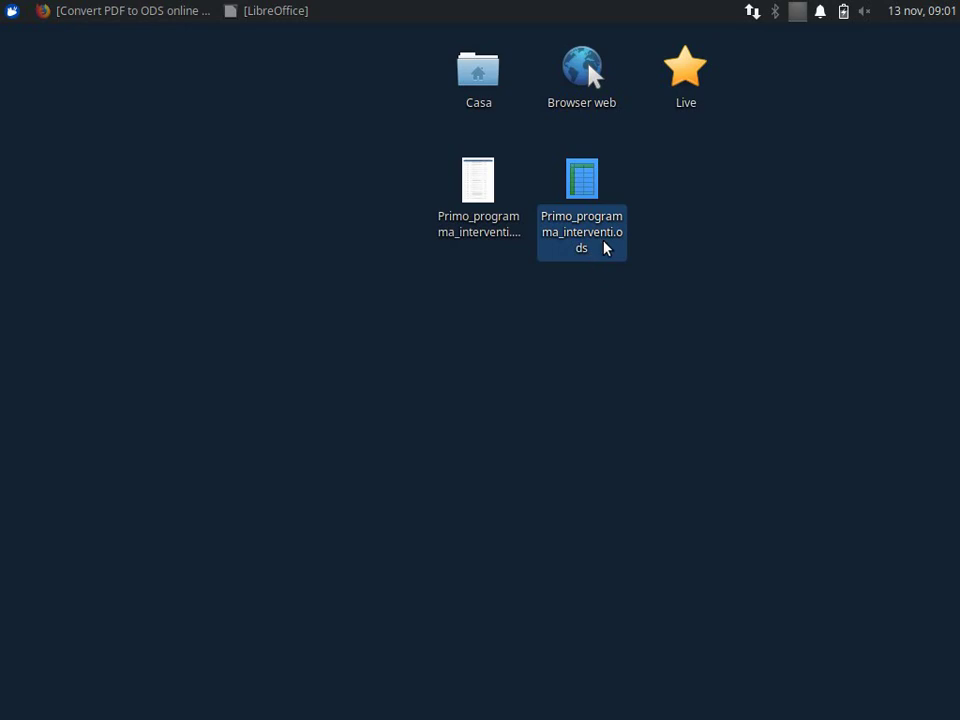
Start a new Calc spreadsheet and open Primo_programma_interventi.ods from the desktop
click(262, 11)
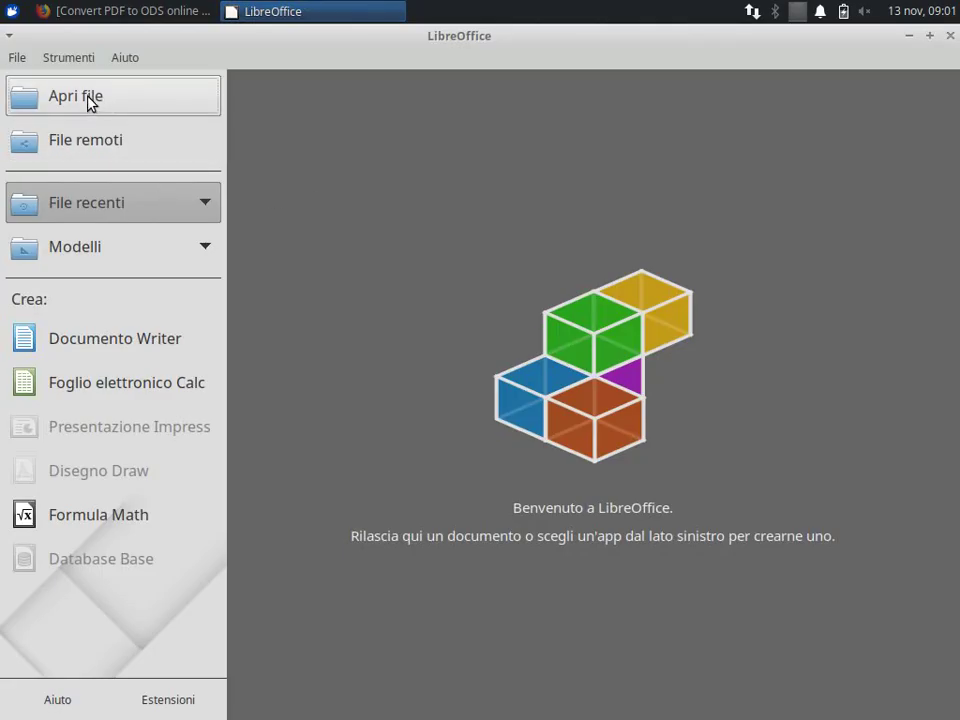
click(122, 388)
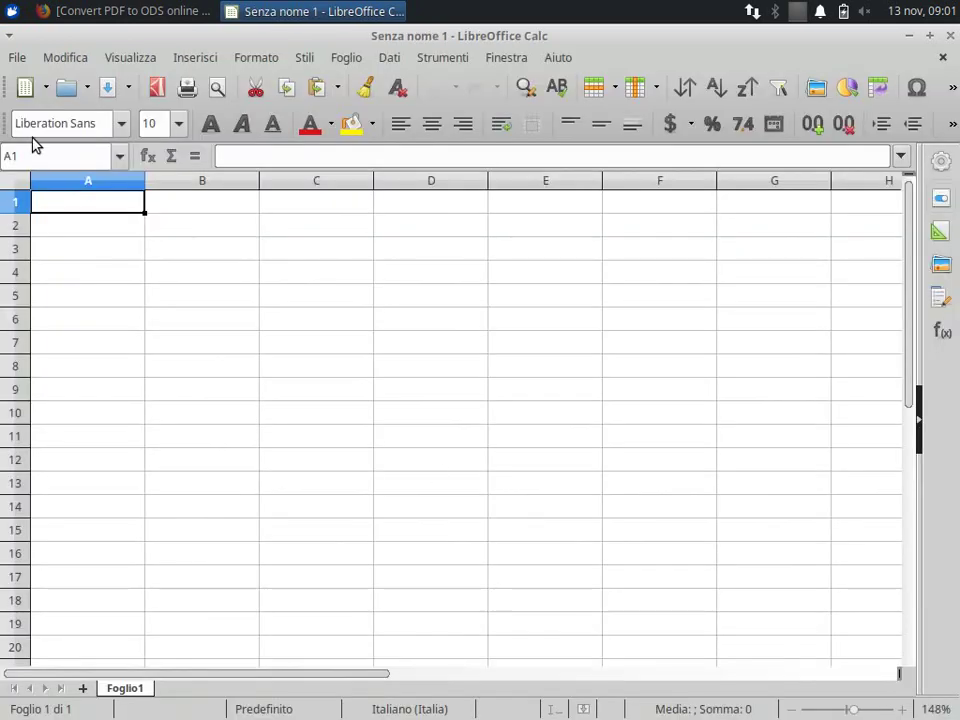
click(18, 58)
click(40, 108)
click(320, 212)
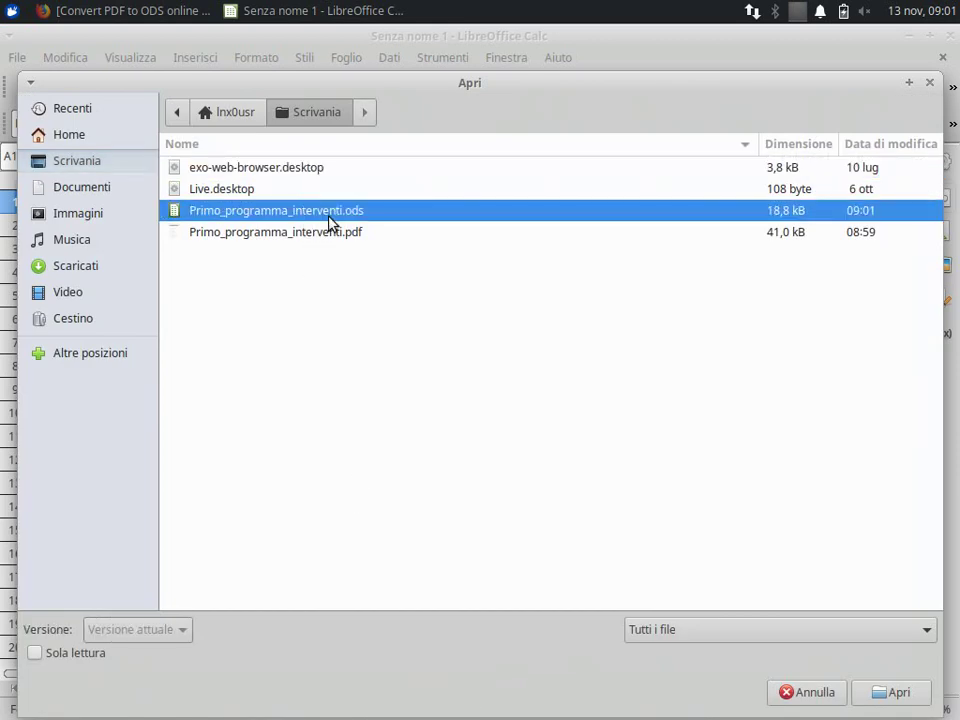
click(896, 691)
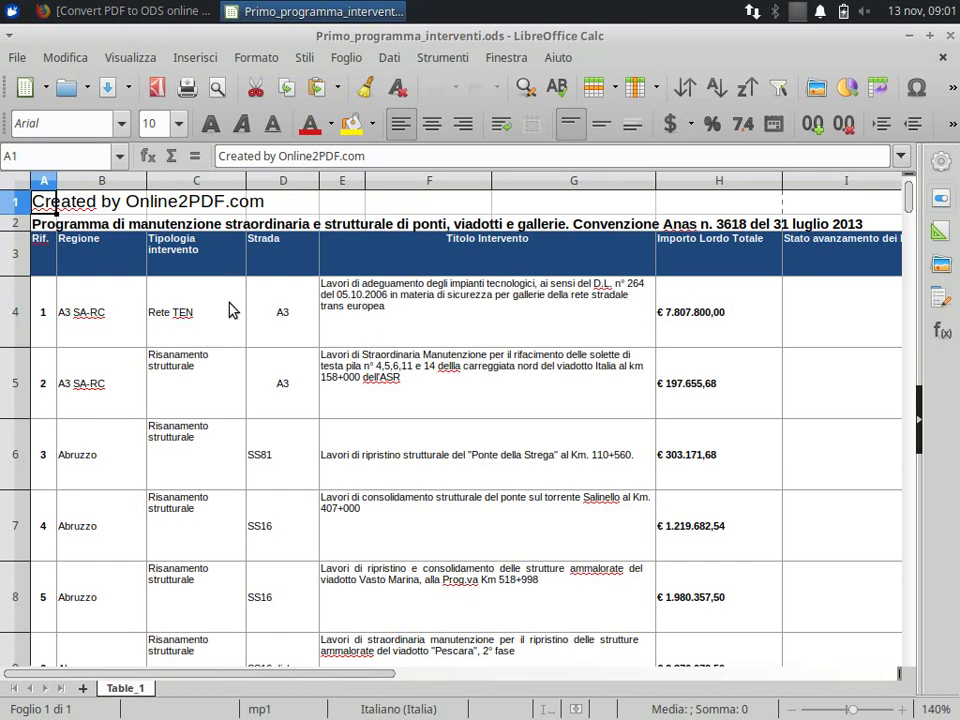
Delete rows 1–2 holding the 'Created by Online2PDF.com' line and title
click(15, 203)
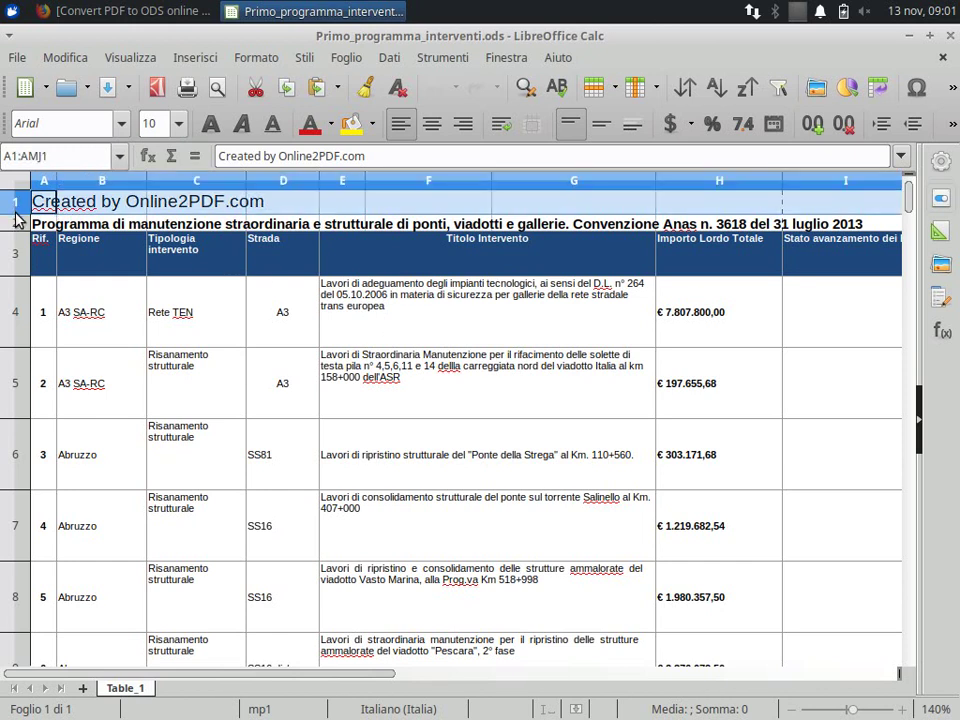
shift+click(15, 218)
right_click(12, 207)
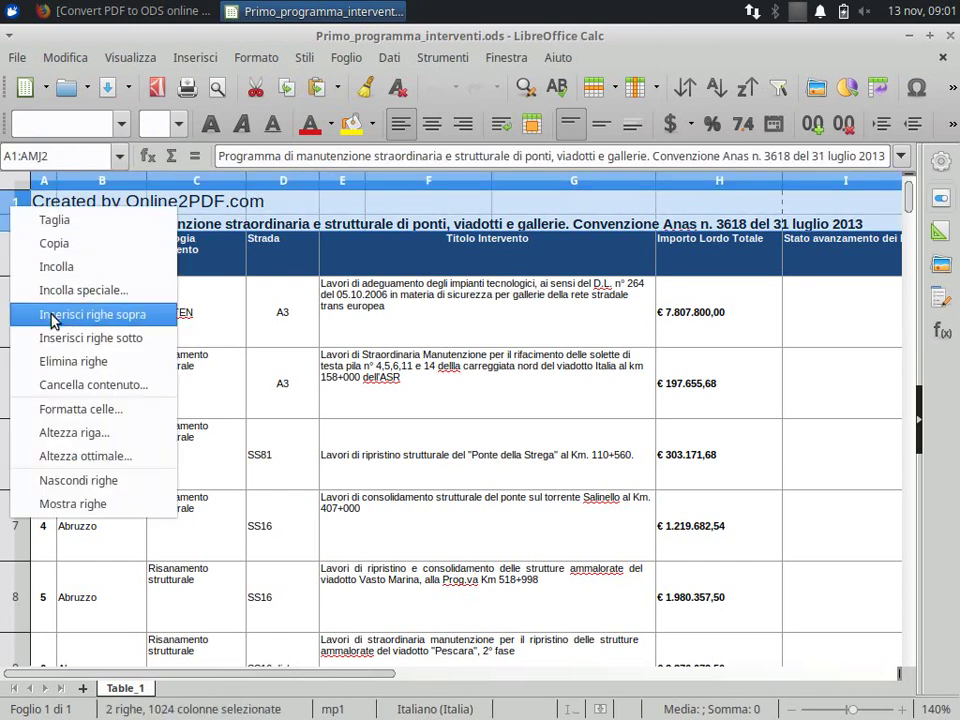
click(64, 361)
click(465, 313)
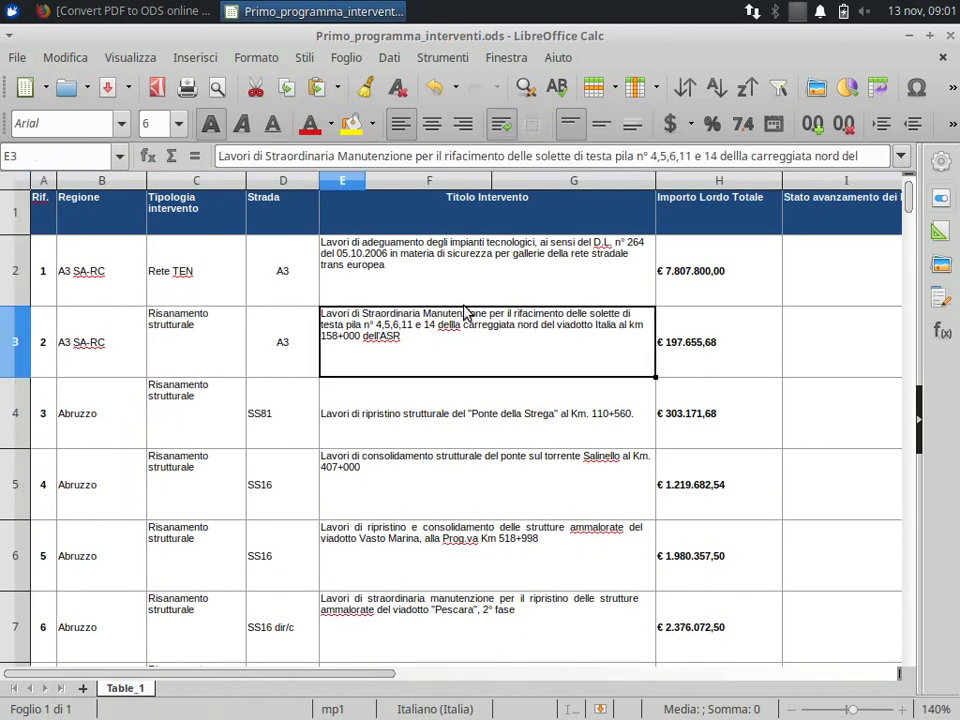
Inspect the amounts in H2 and H3, then the Importo totale in F145
click(710, 285)
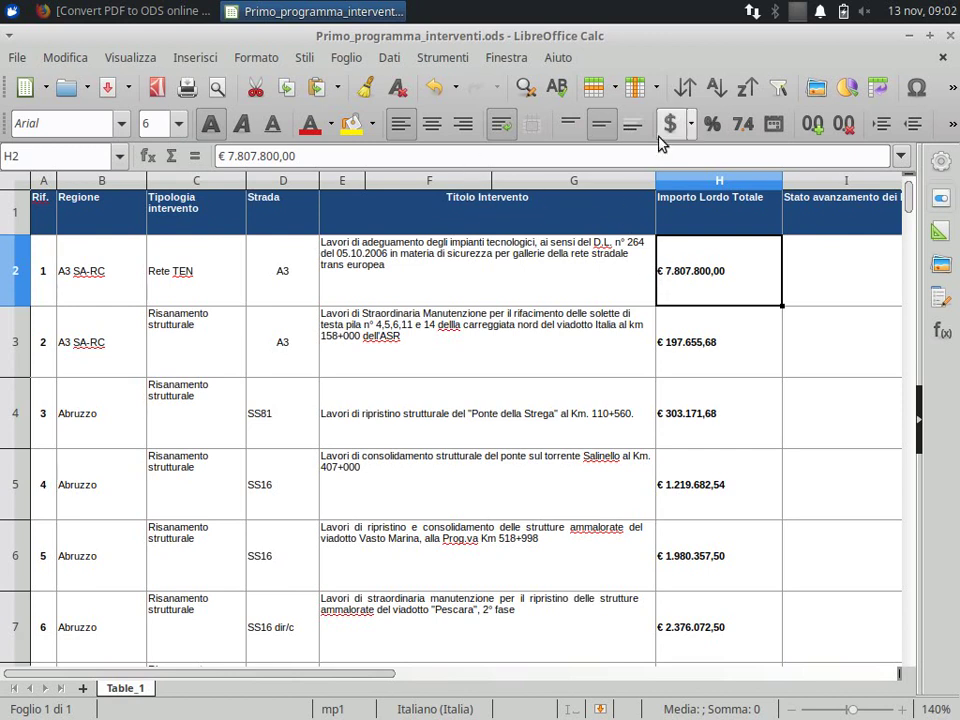
click(677, 345)
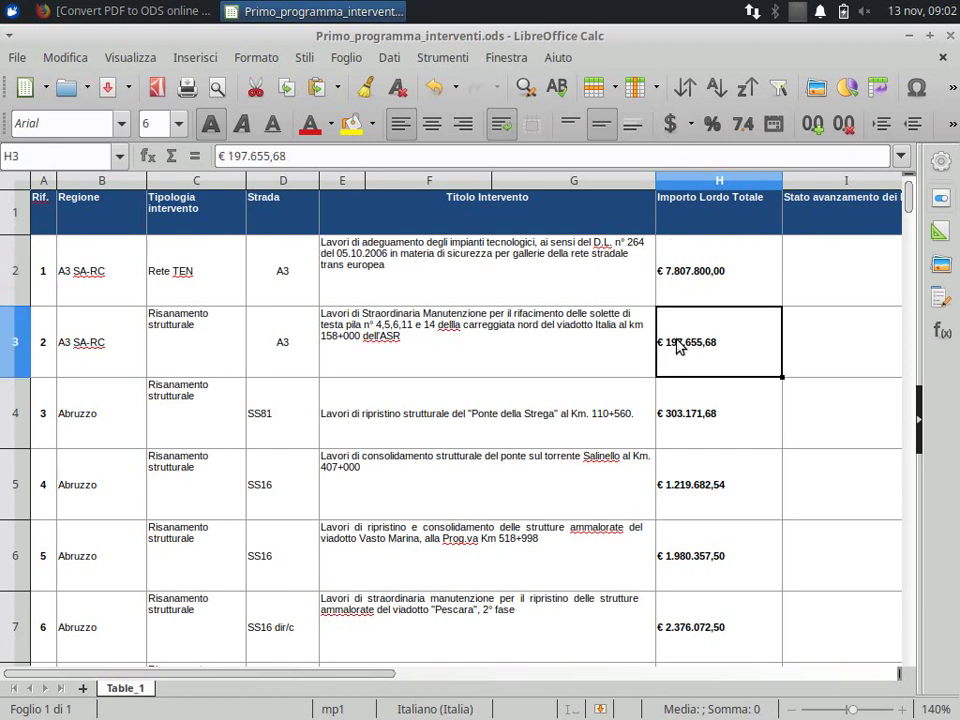
click(676, 272)
click(677, 338)
click(677, 280)
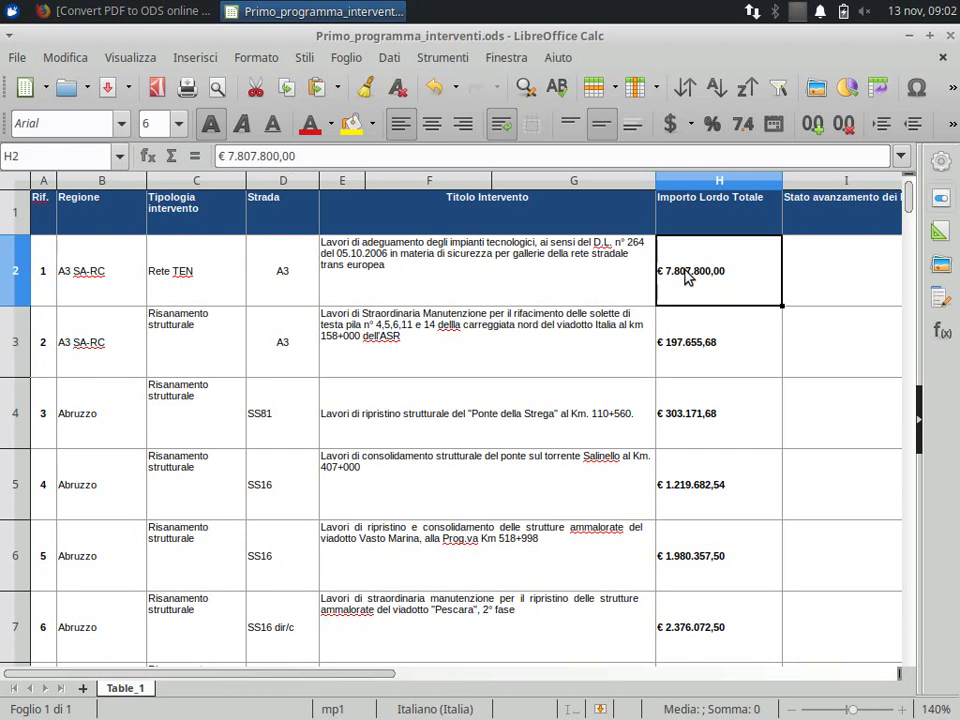
mouse_move(908, 197)
mouse_down()
mouse_move(900, 405)
mouse_move(912, 635)
mouse_move(909, 621)
mouse_up()
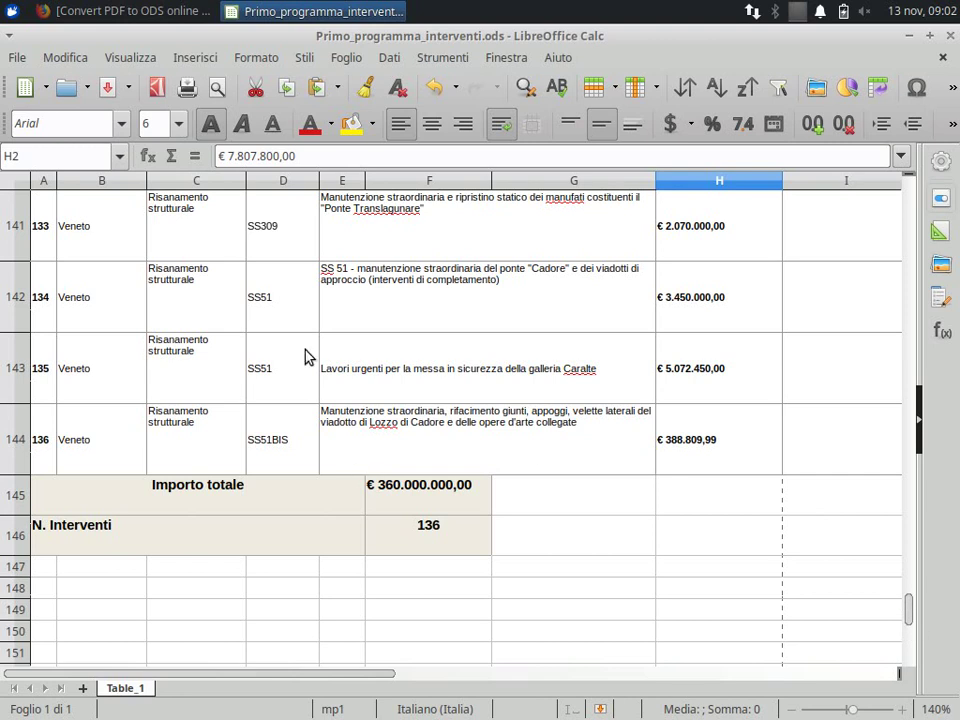
click(413, 500)
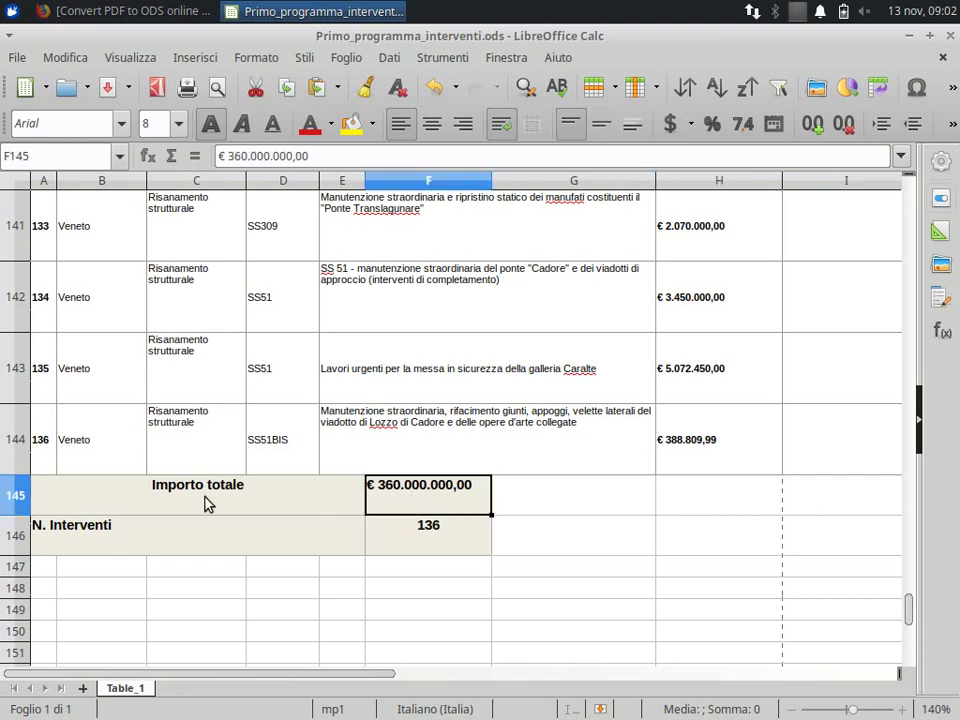
Delete rows 145–146 (Importo totale and N. Interventi) and scroll back to the top
click(228, 157)
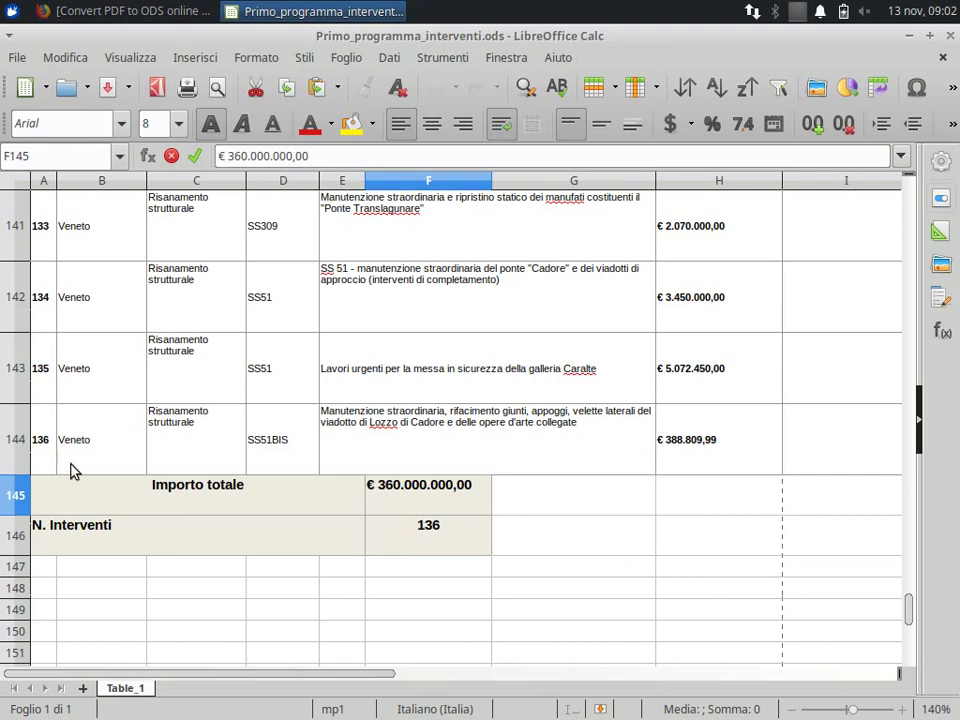
drag(15, 491, 25, 541)
right_click(22, 495)
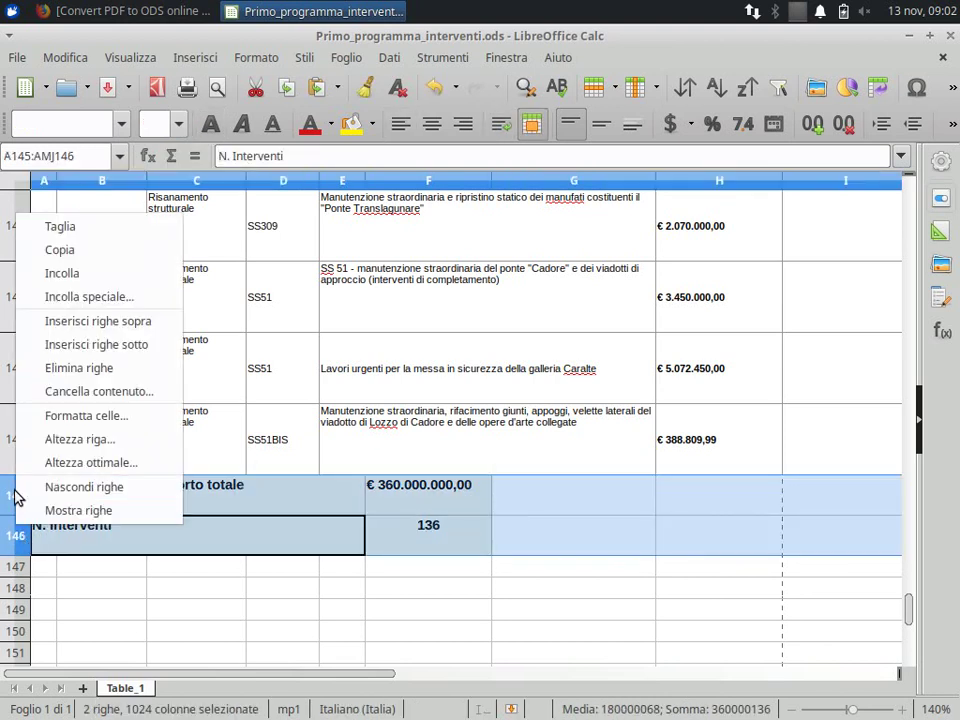
click(60, 368)
click(390, 527)
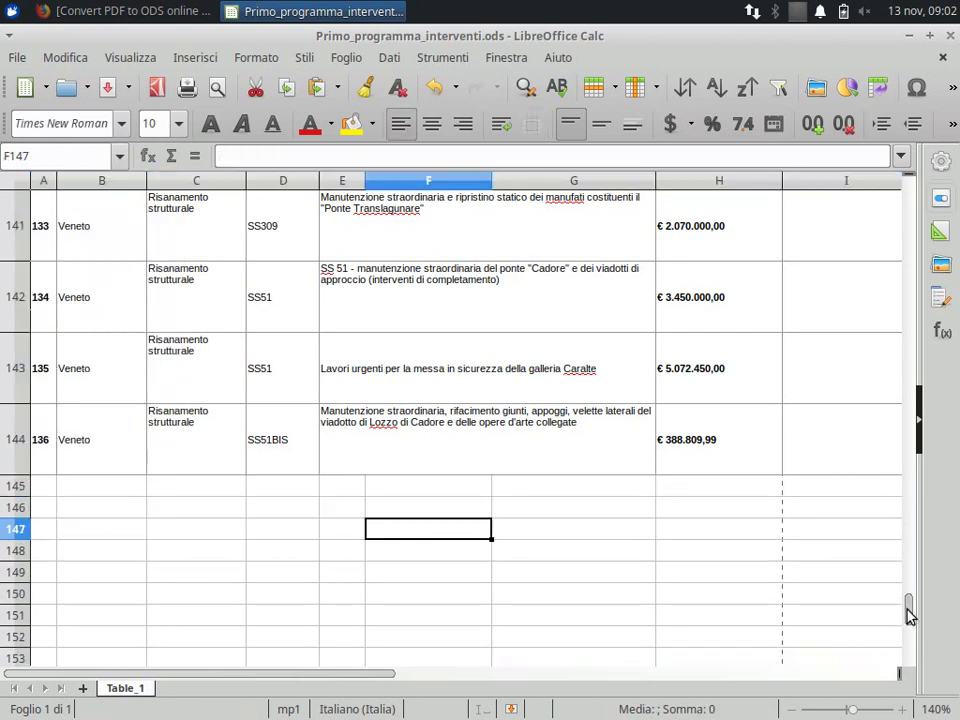
drag(909, 617, 908, 187)
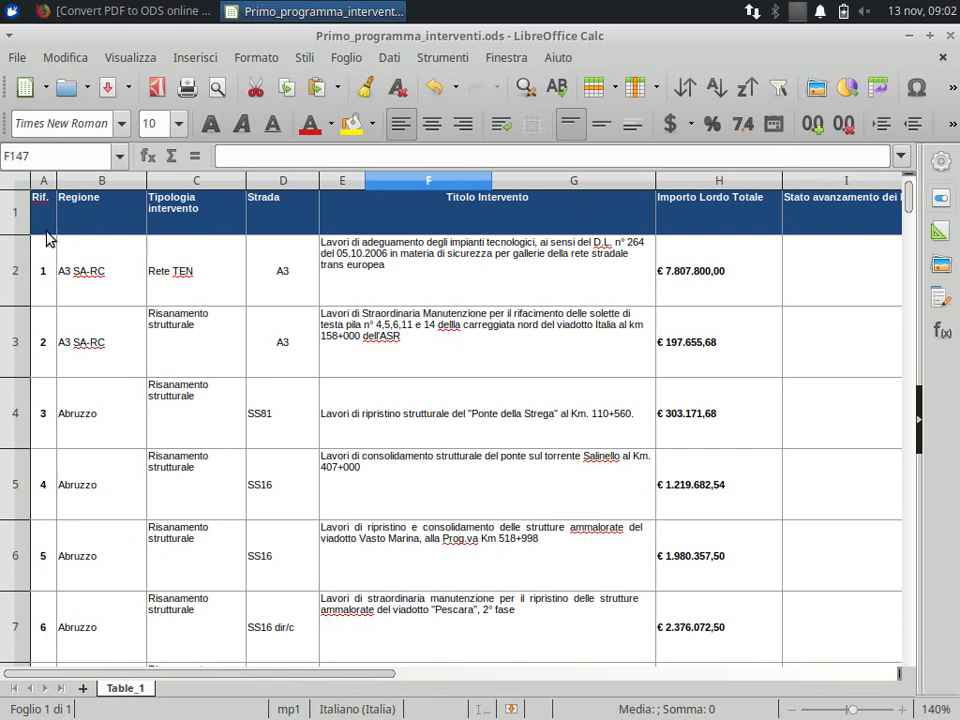
AutoFilter column B with row 1 as header, showing only Liguria regions
click(102, 186)
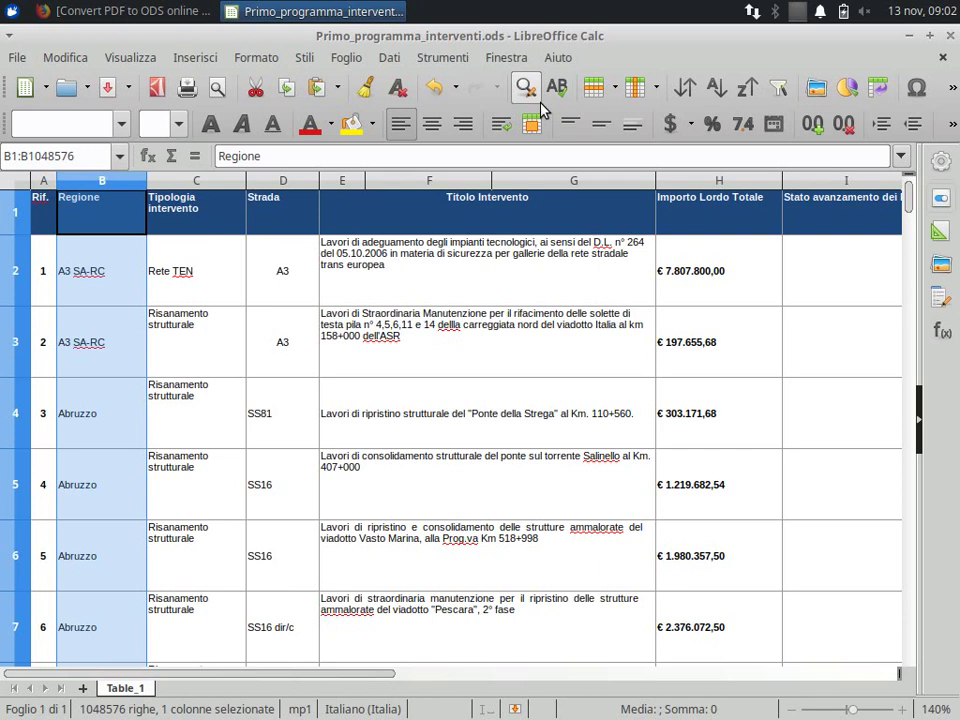
click(750, 90)
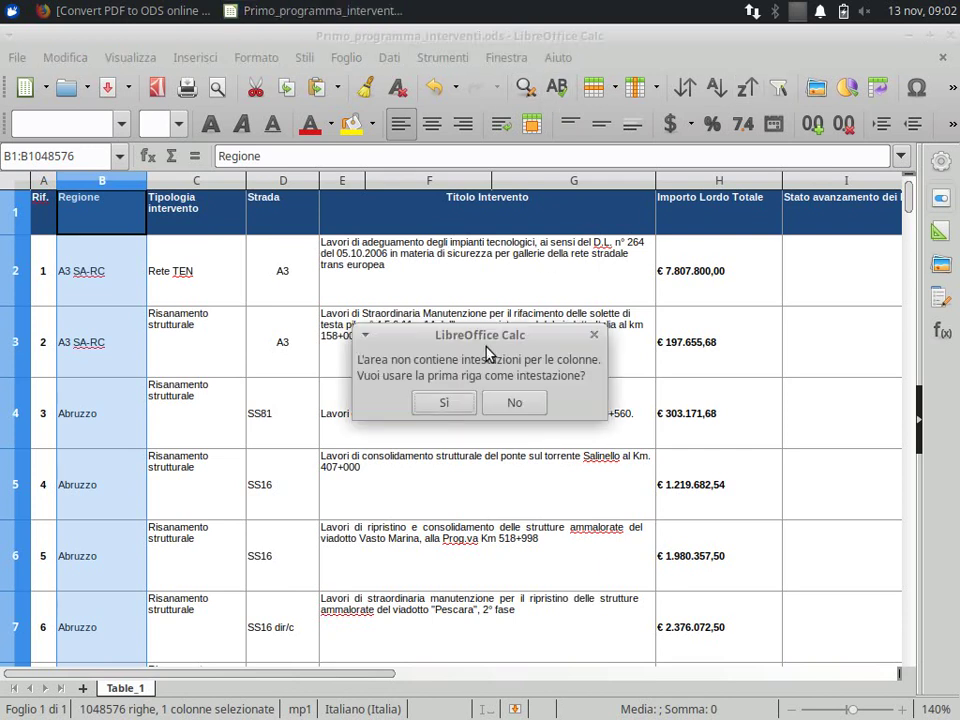
click(462, 405)
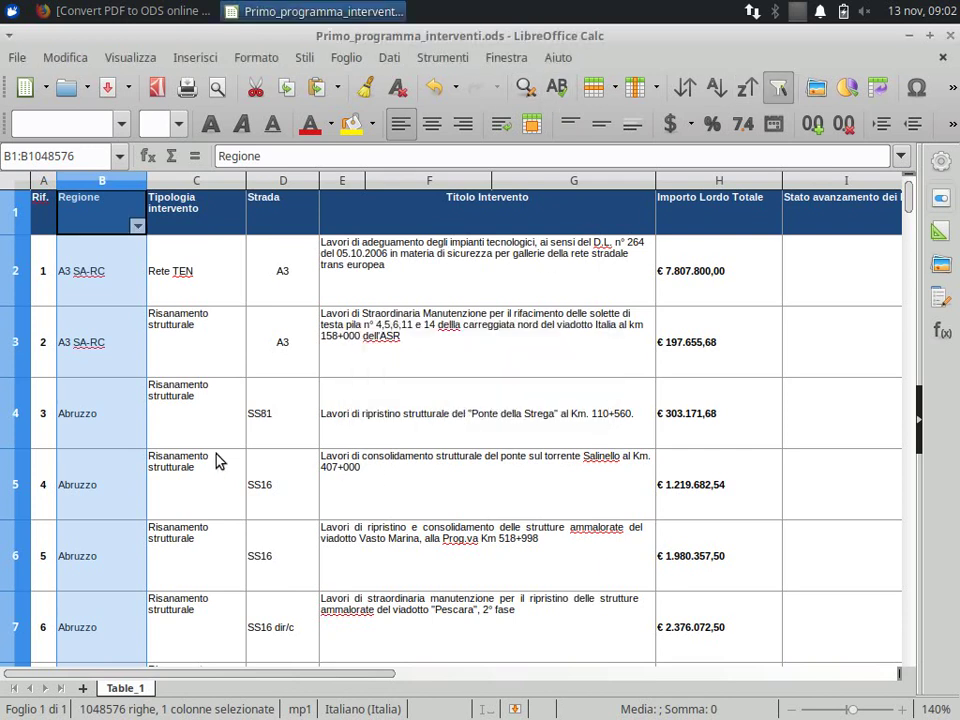
click(137, 226)
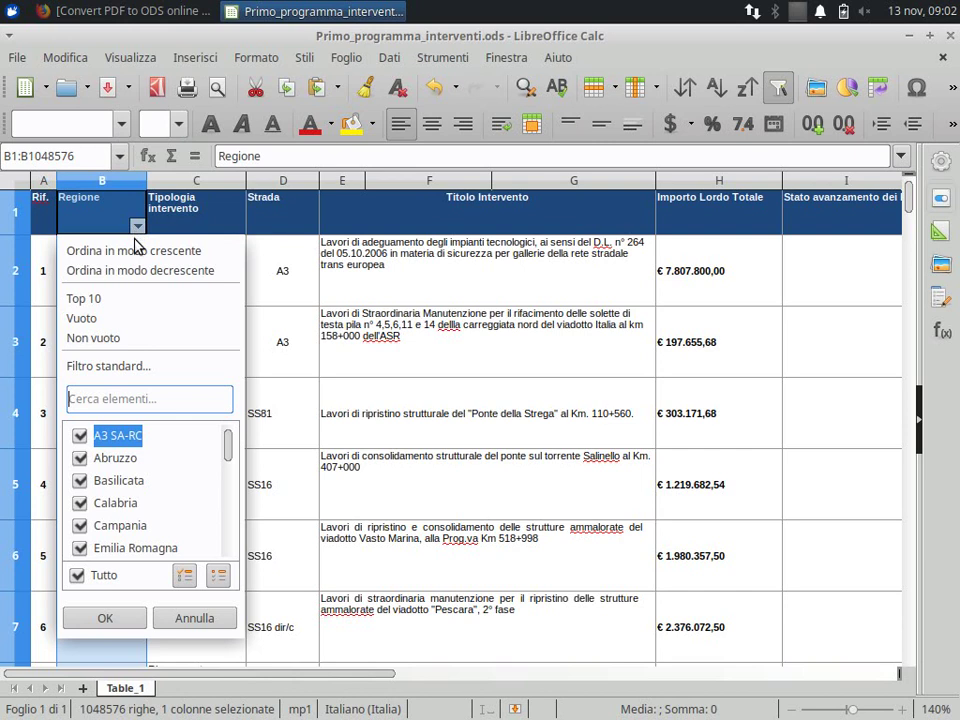
click(80, 577)
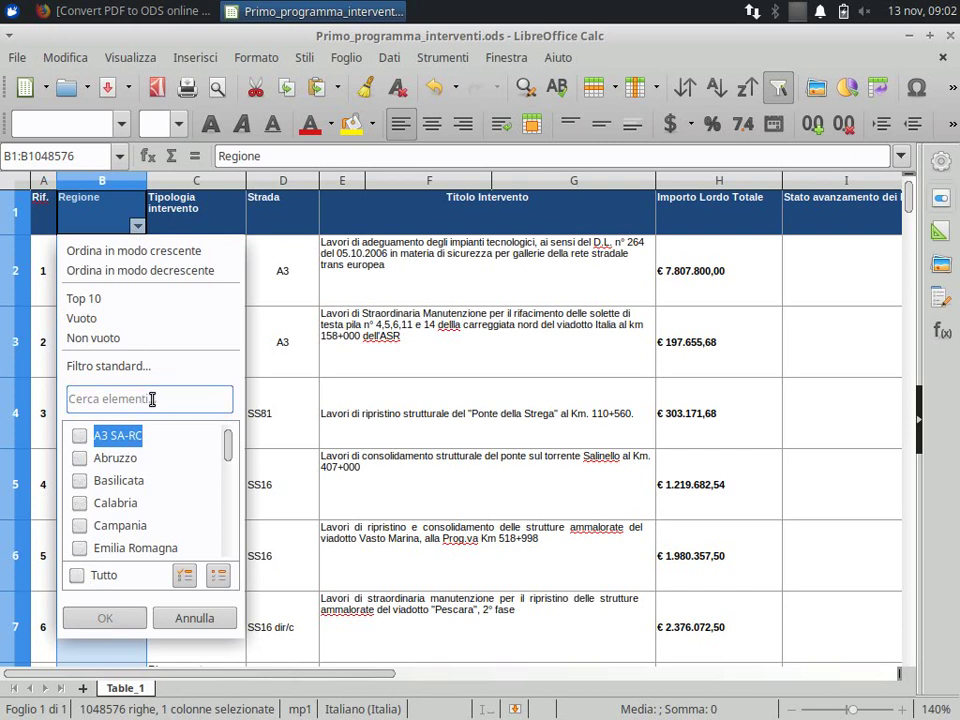
click(152, 399)
text(liguria)
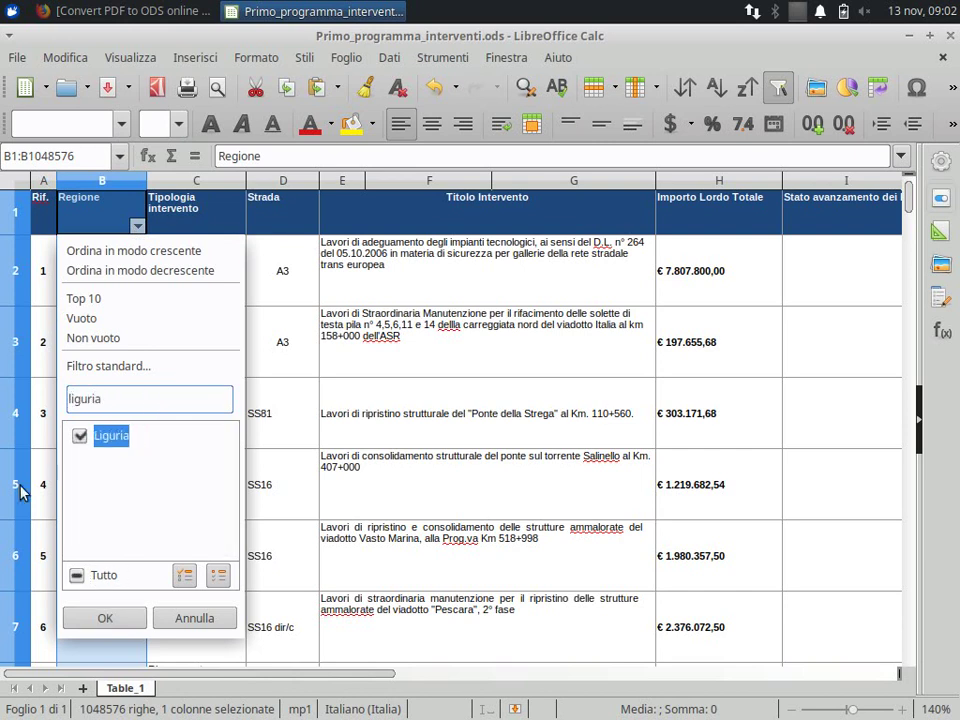
click(104, 617)
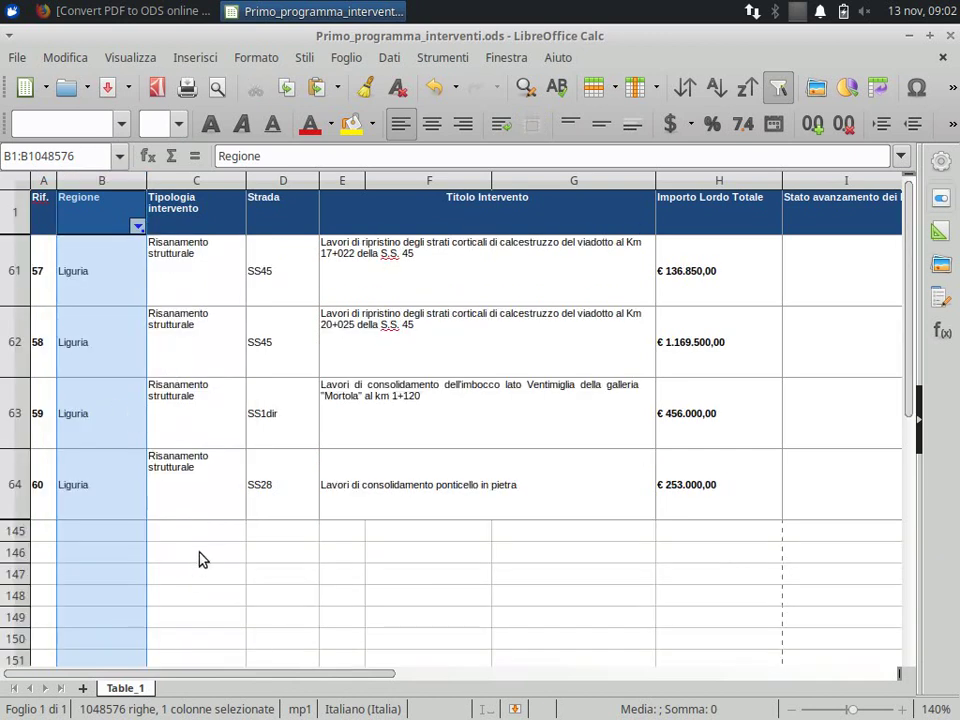
click(110, 537)
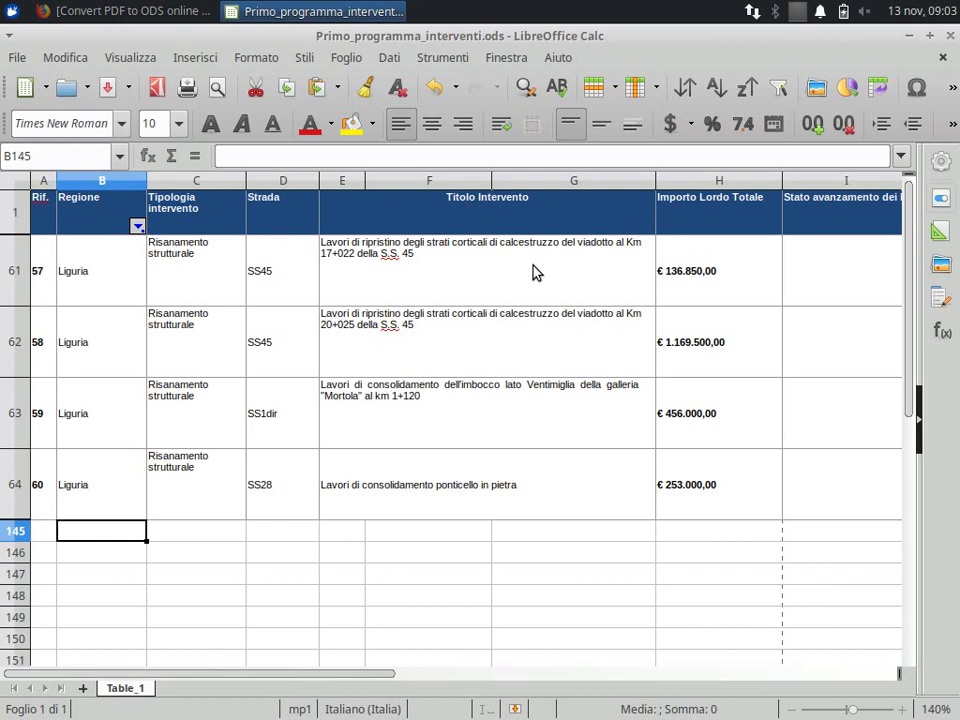
click(693, 538)
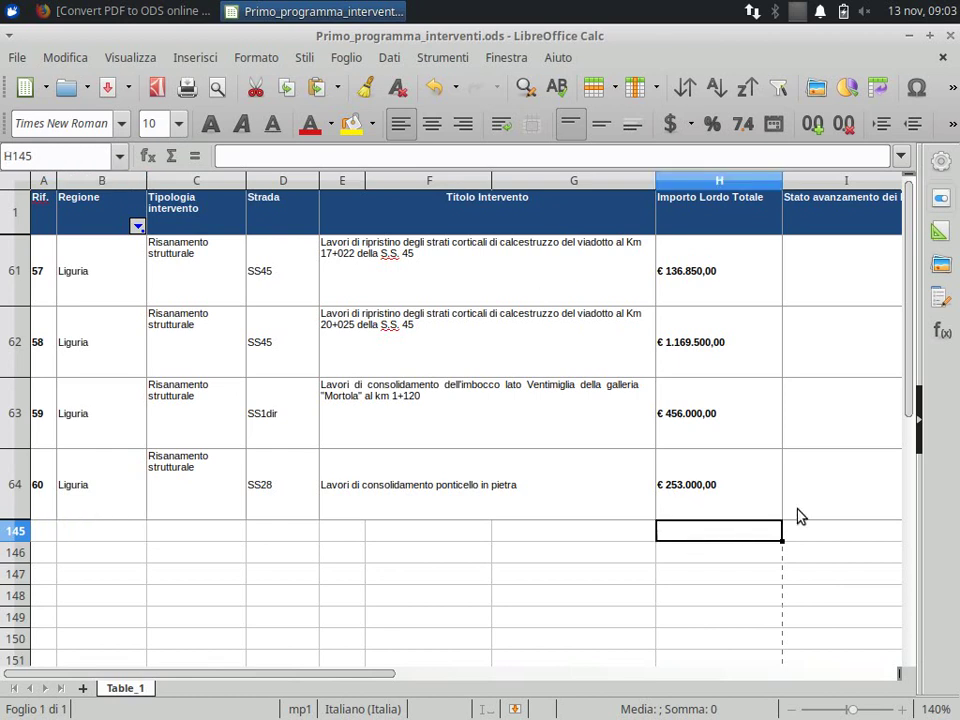
text(=)
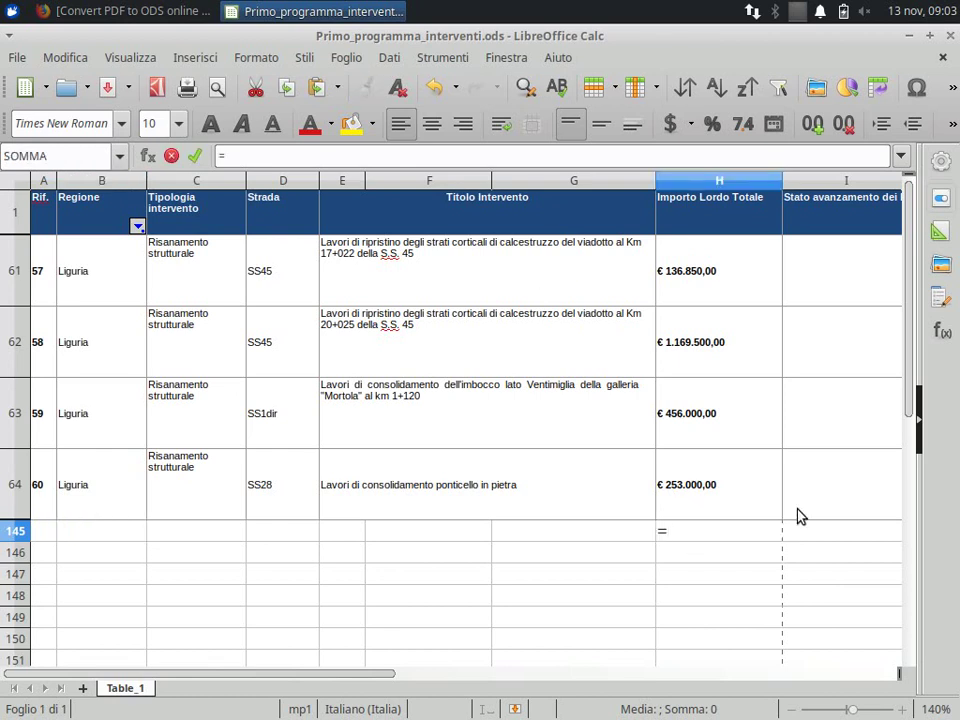
text(somma)
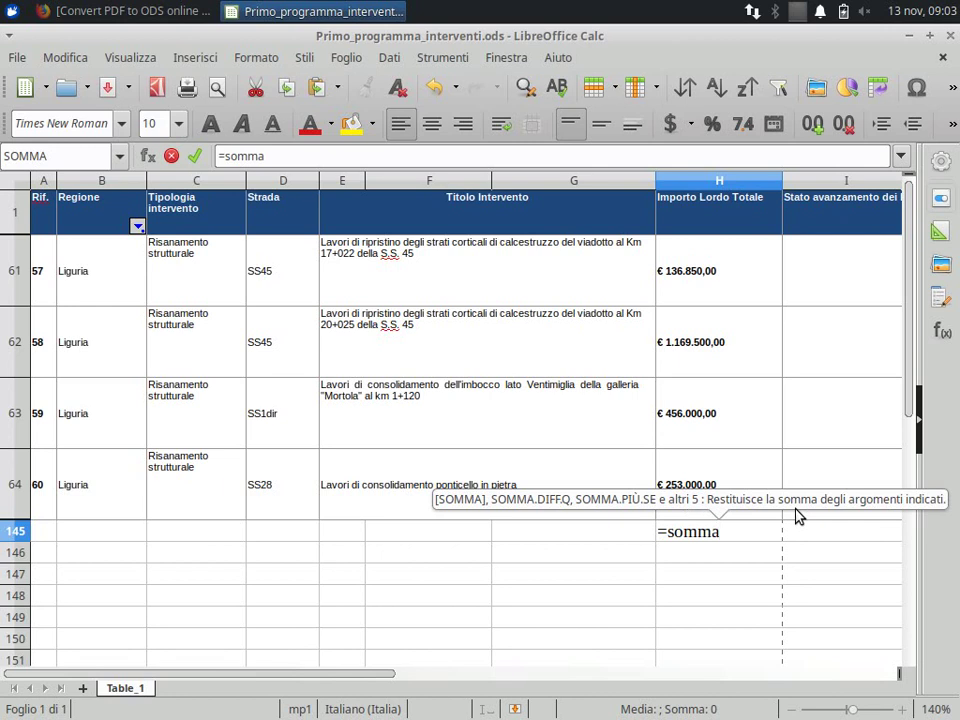
text(()
drag(688, 283, 703, 497)
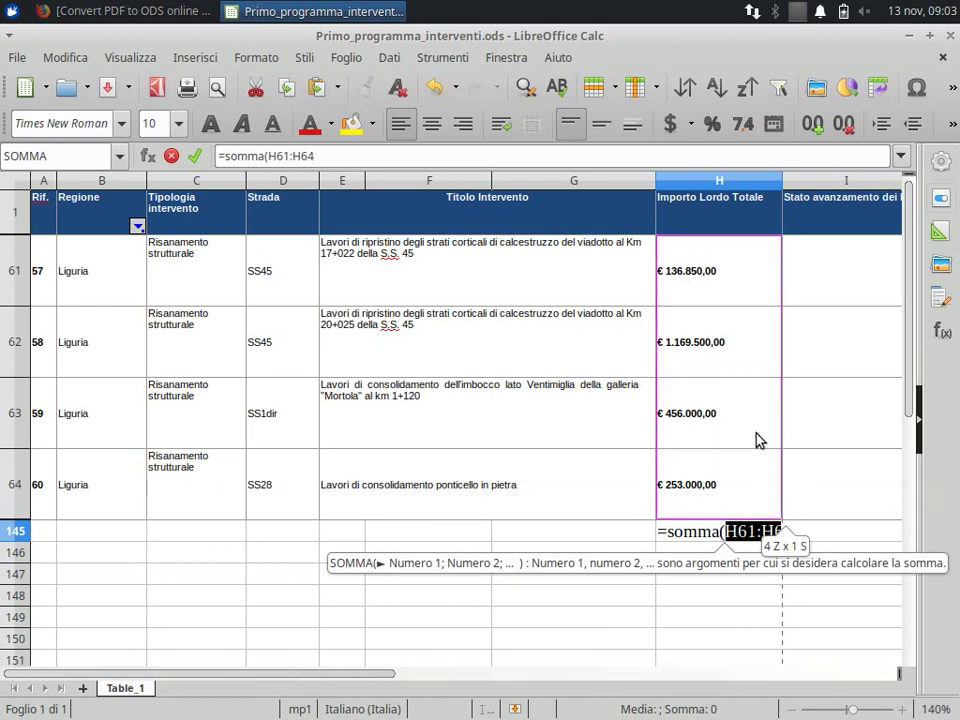
text())
key(Return)
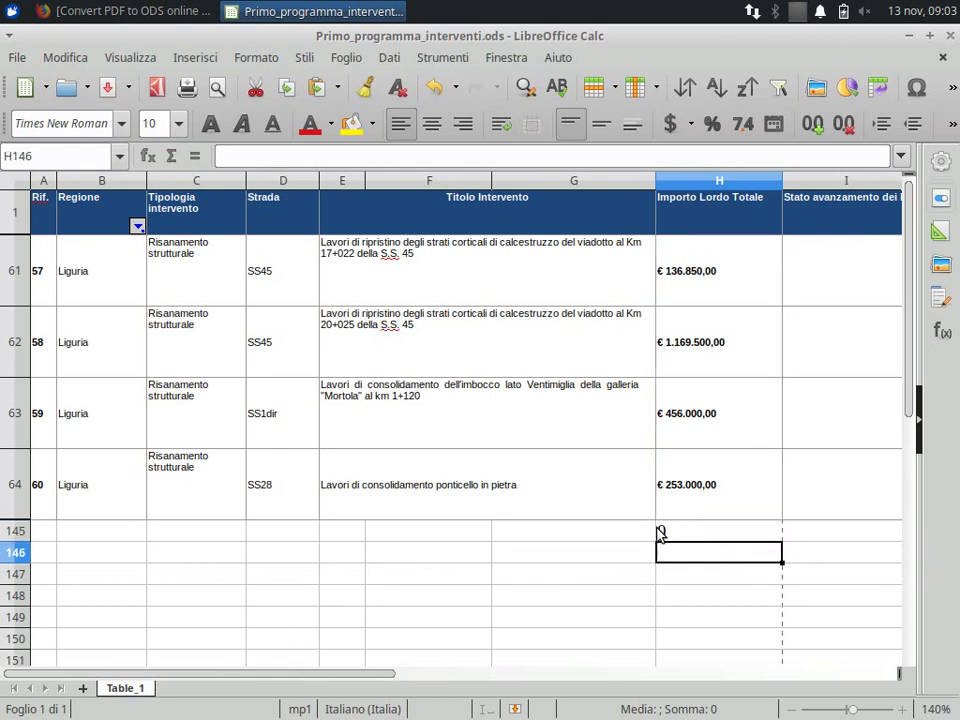
click(659, 530)
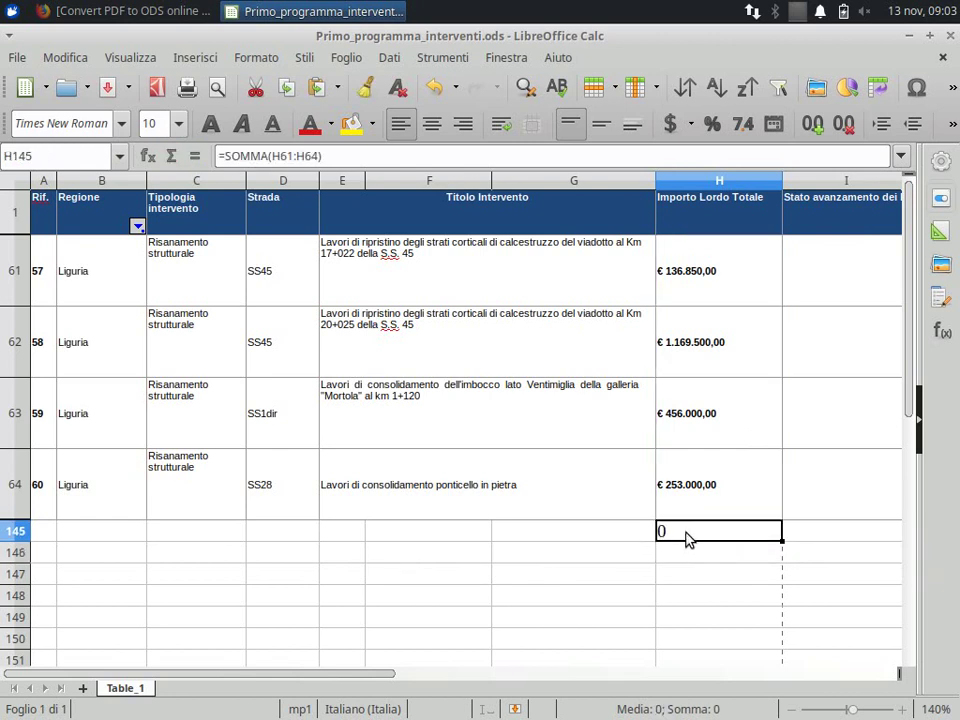
click(687, 270)
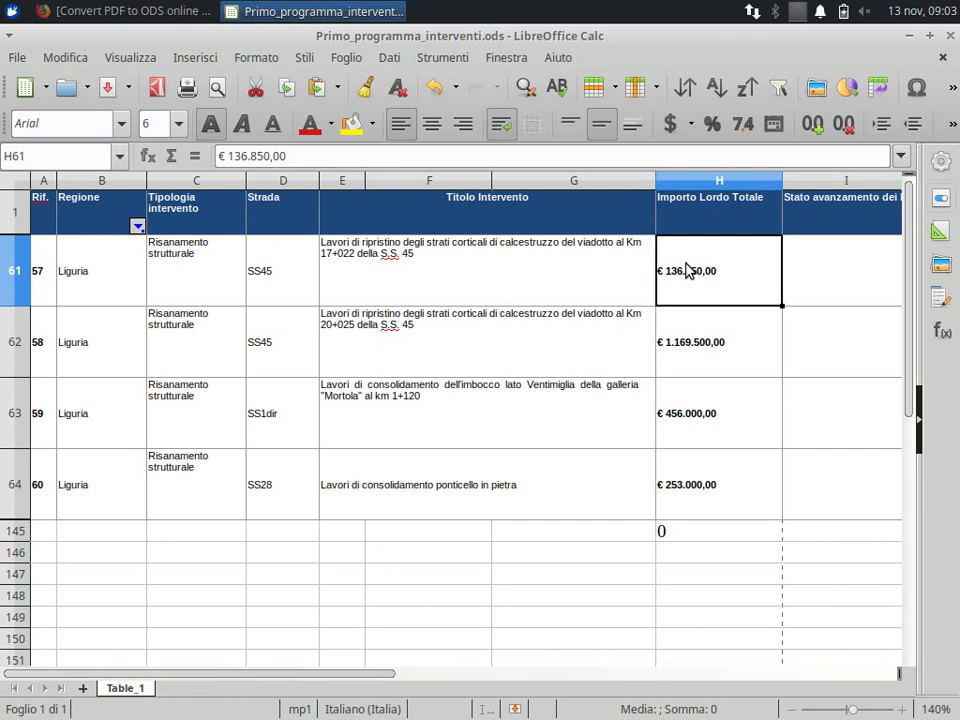
right_click(687, 270)
key(Escape)
key(ctrl+1)
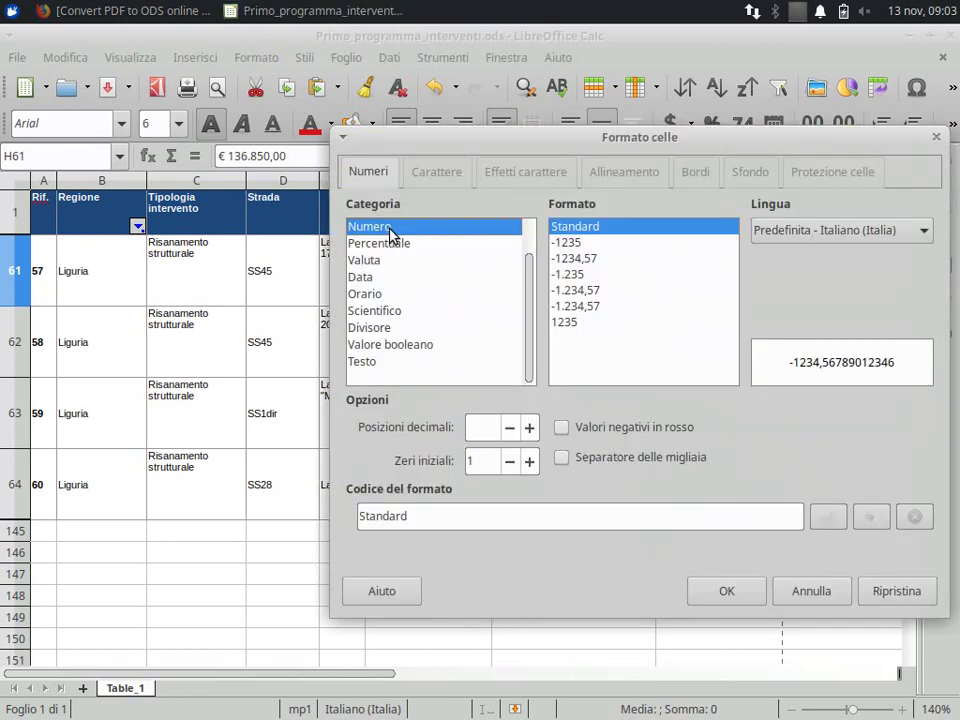
click(826, 592)
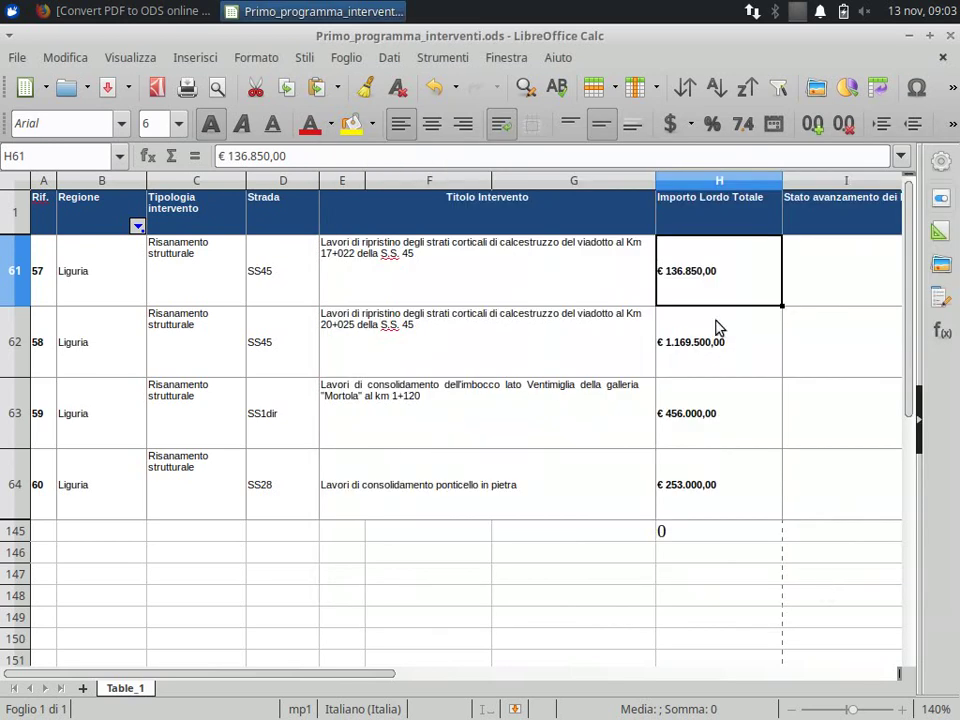
click(710, 358)
click(707, 418)
click(713, 474)
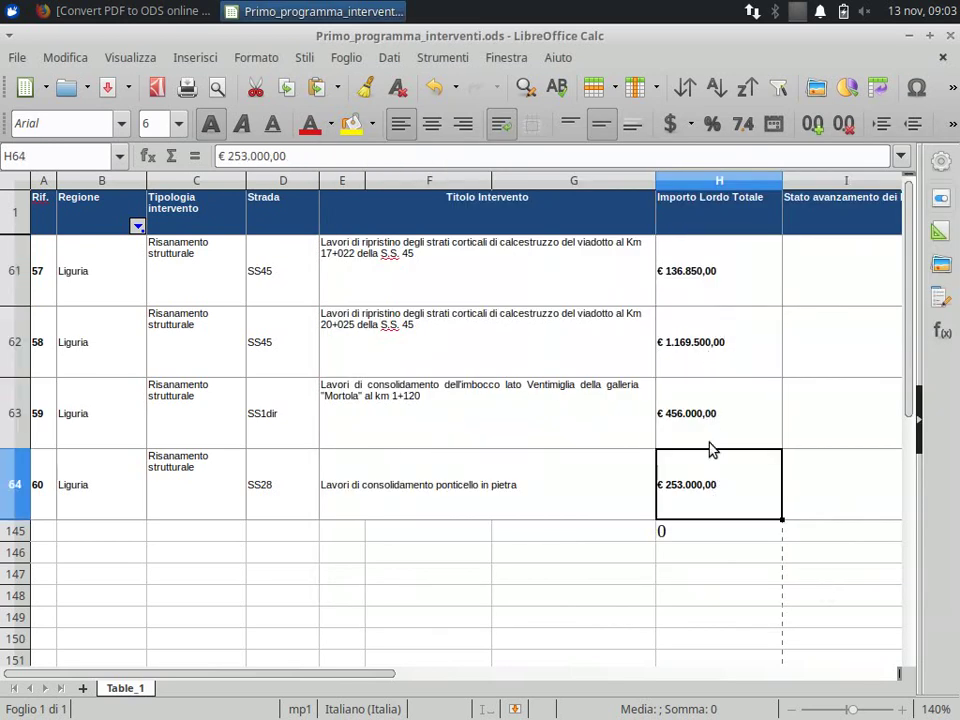
click(707, 270)
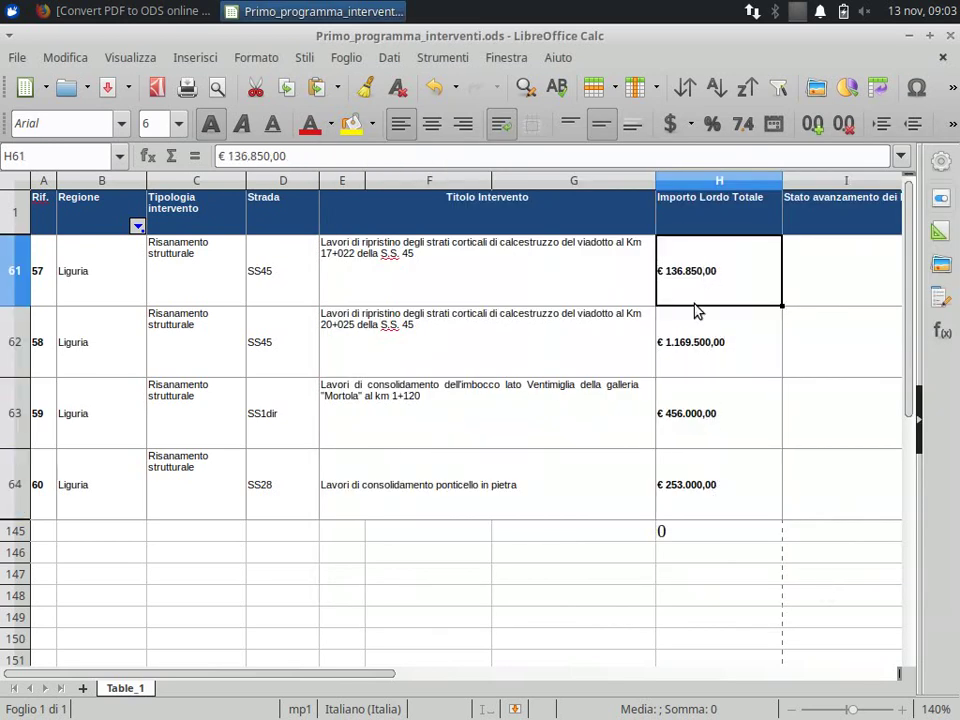
click(707, 497)
click(687, 541)
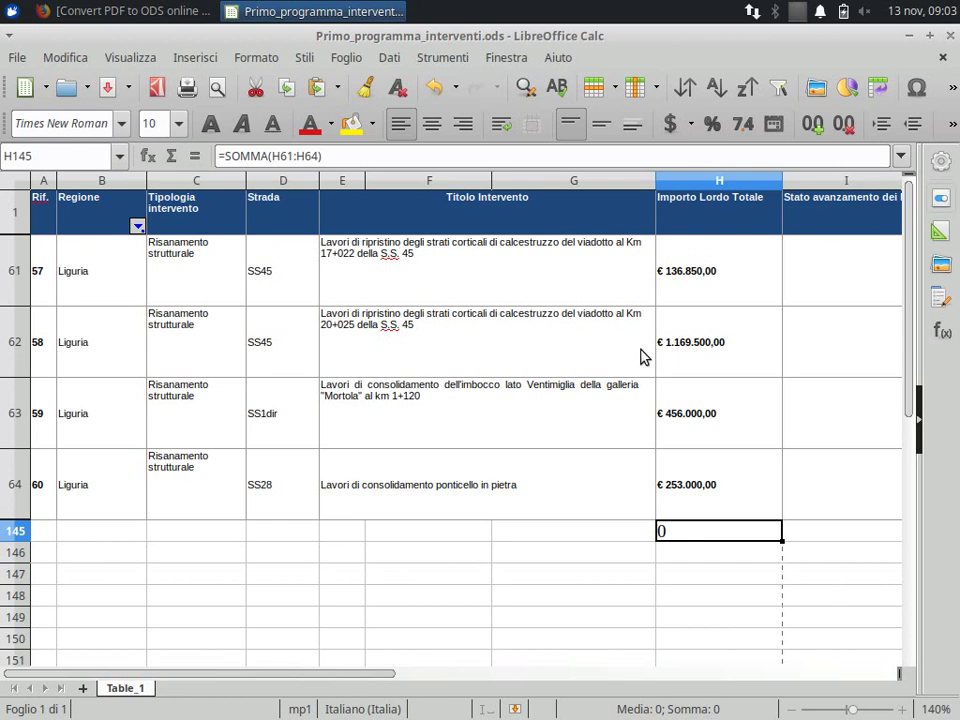
click(274, 531)
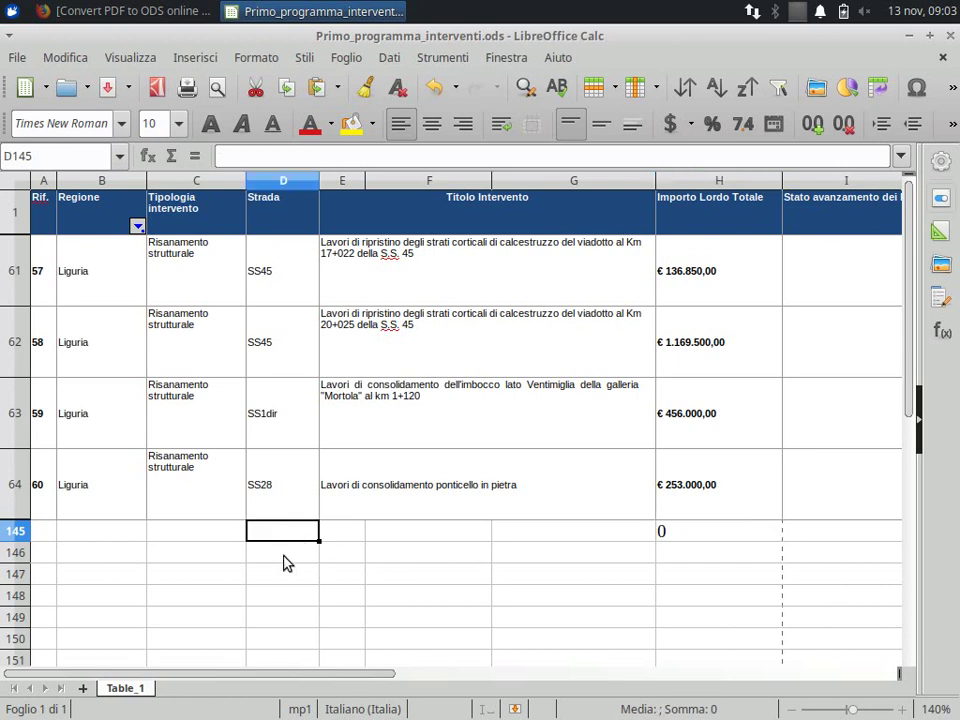
text(=soom)
key(BackSpace)
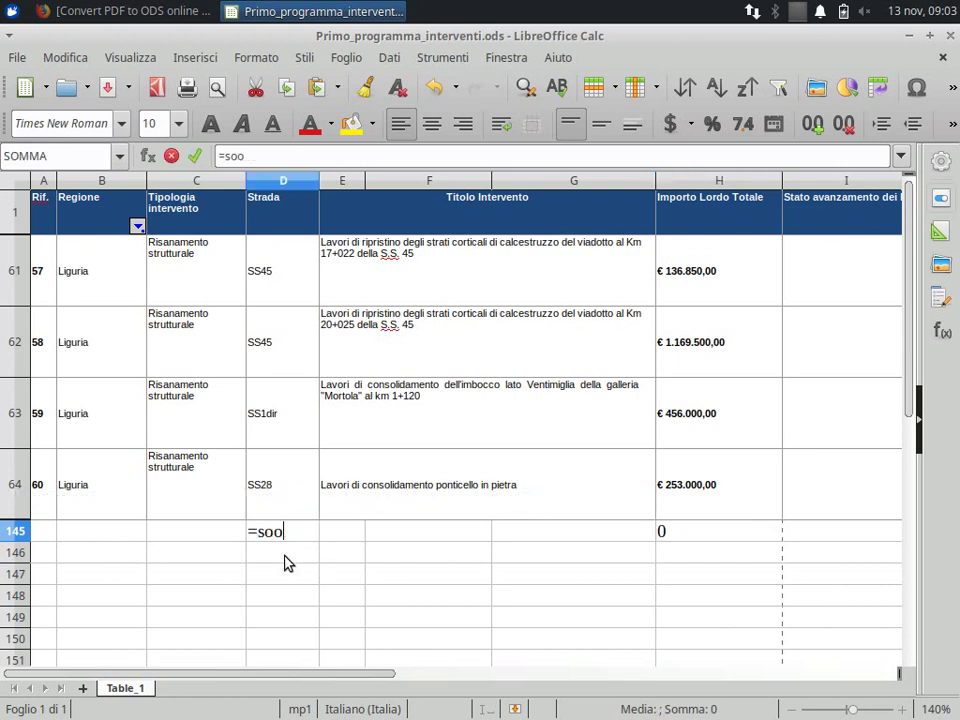
key(BackSpace)
text(mma()
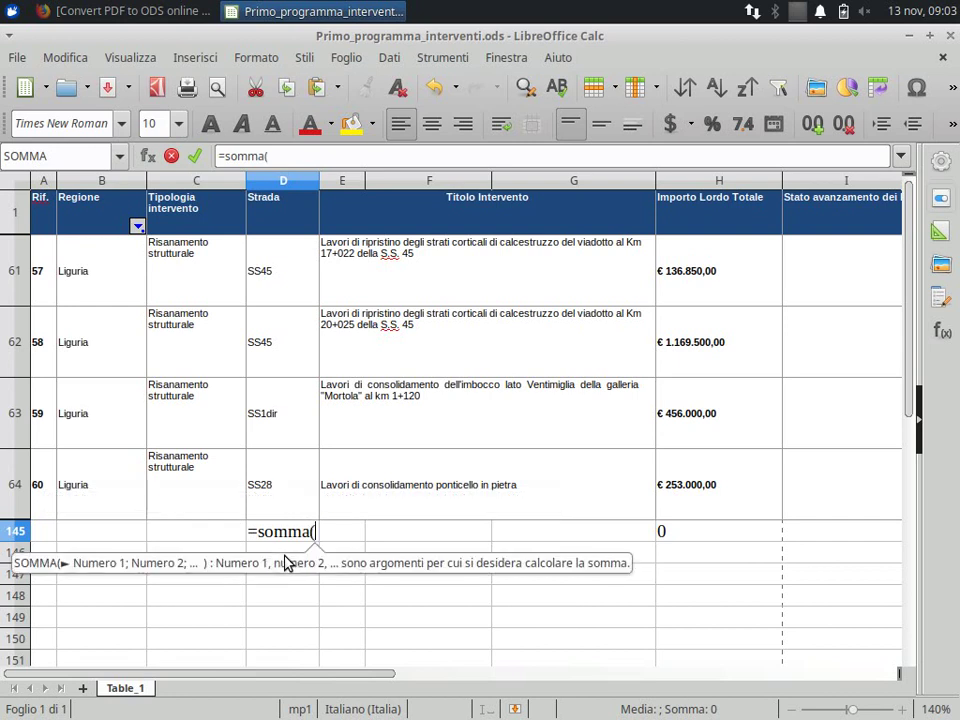
drag(252, 298, 267, 490)
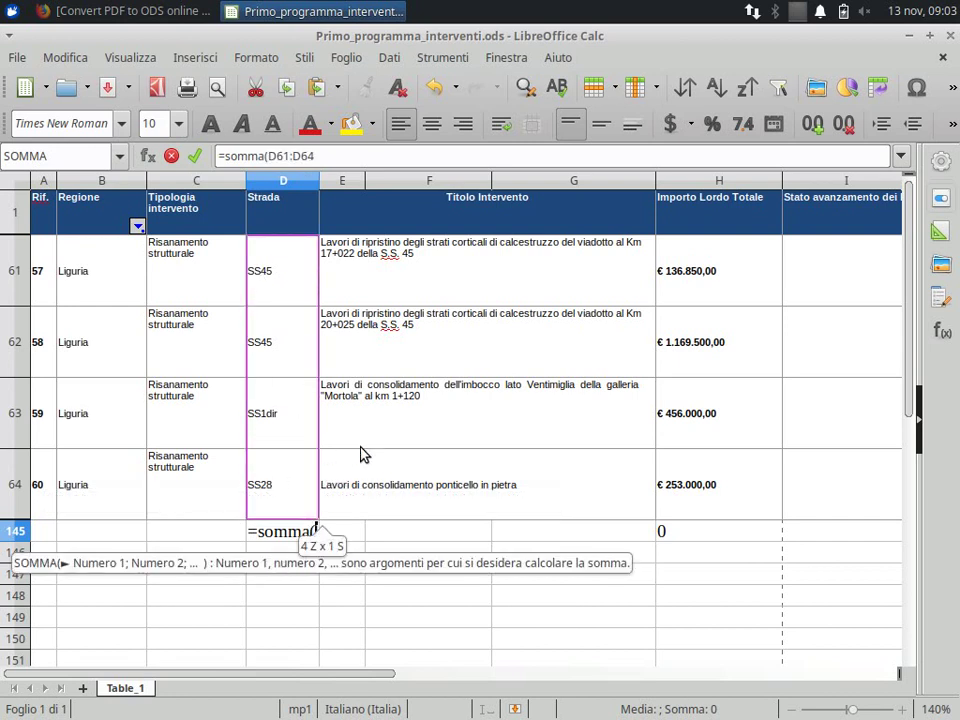
text())
key(Return)
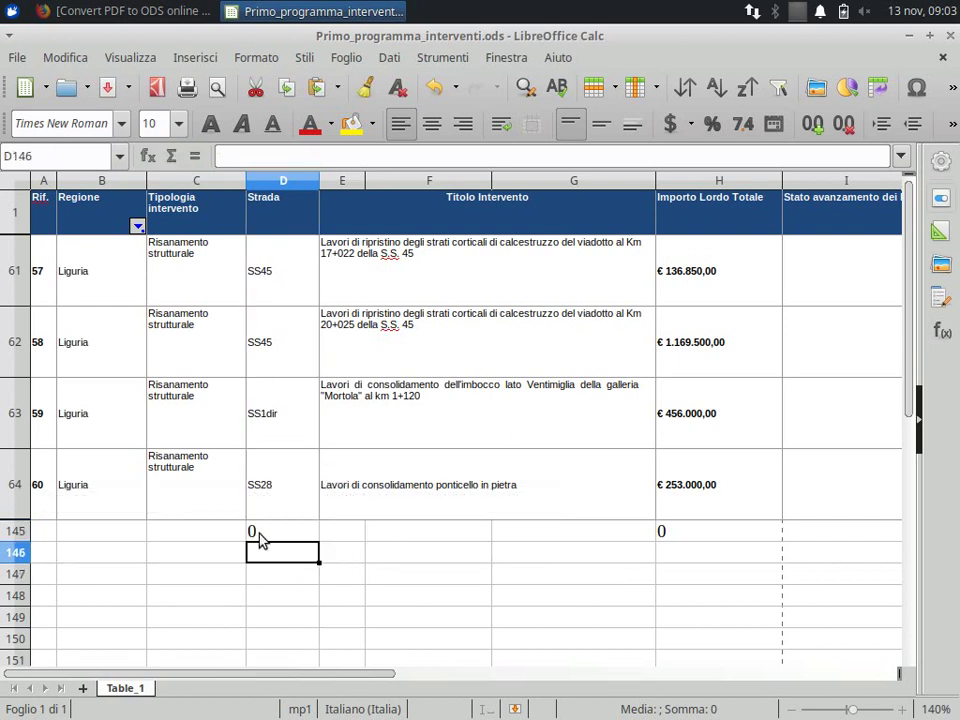
click(257, 533)
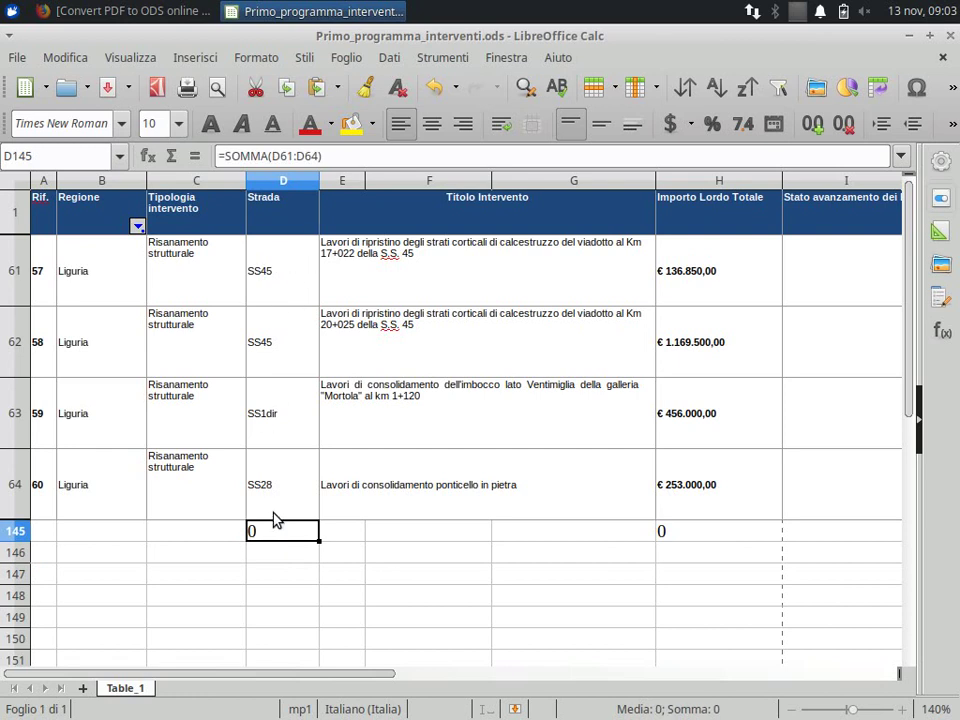
key(Delete)
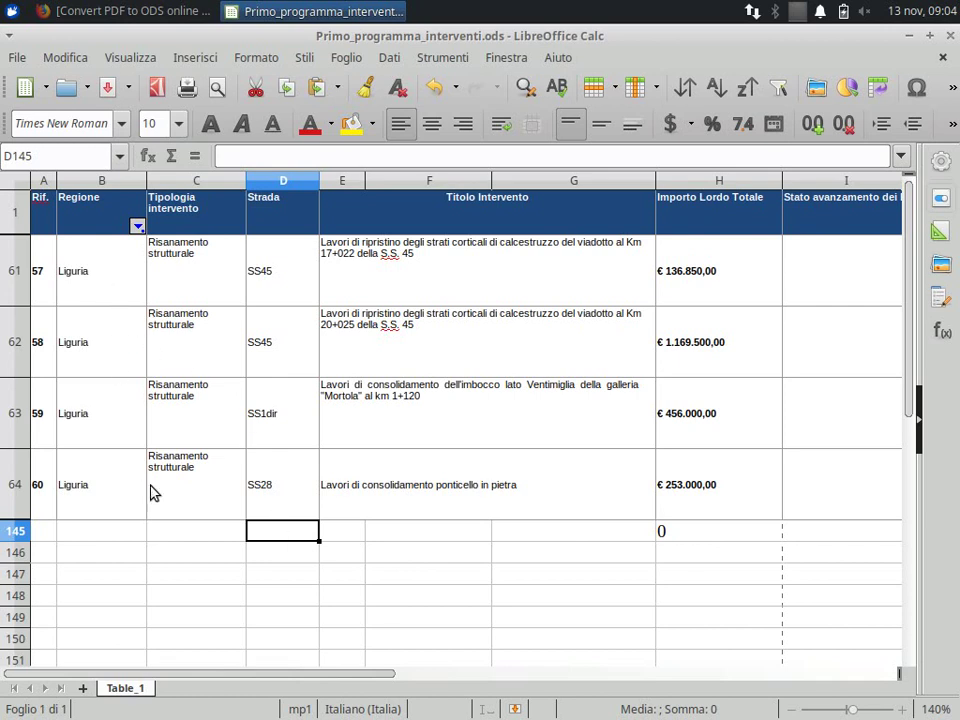
click(695, 285)
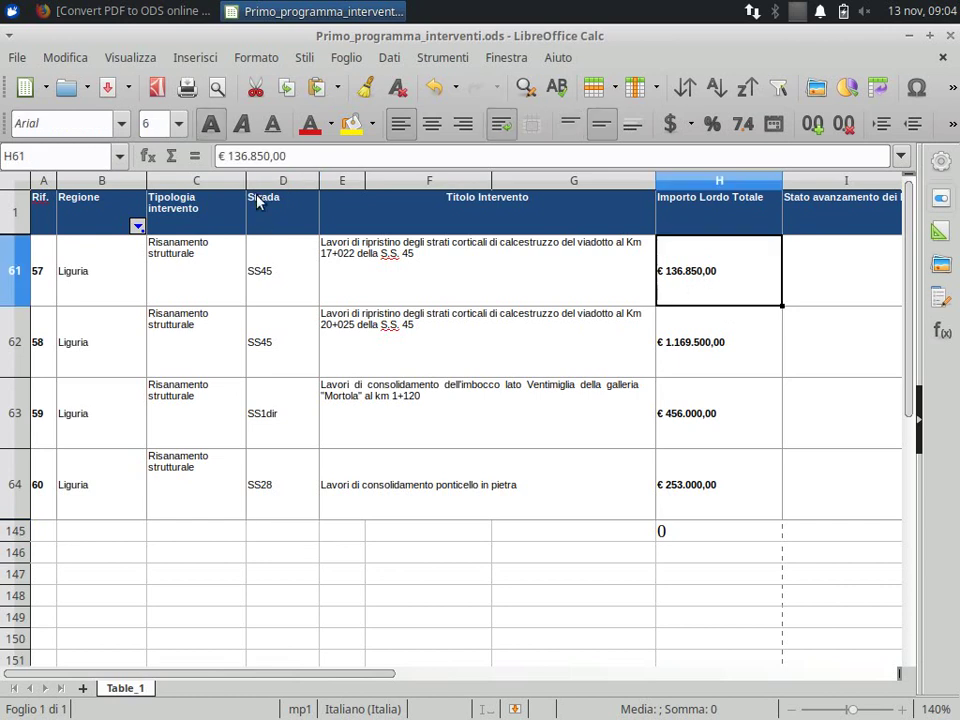
click(694, 354)
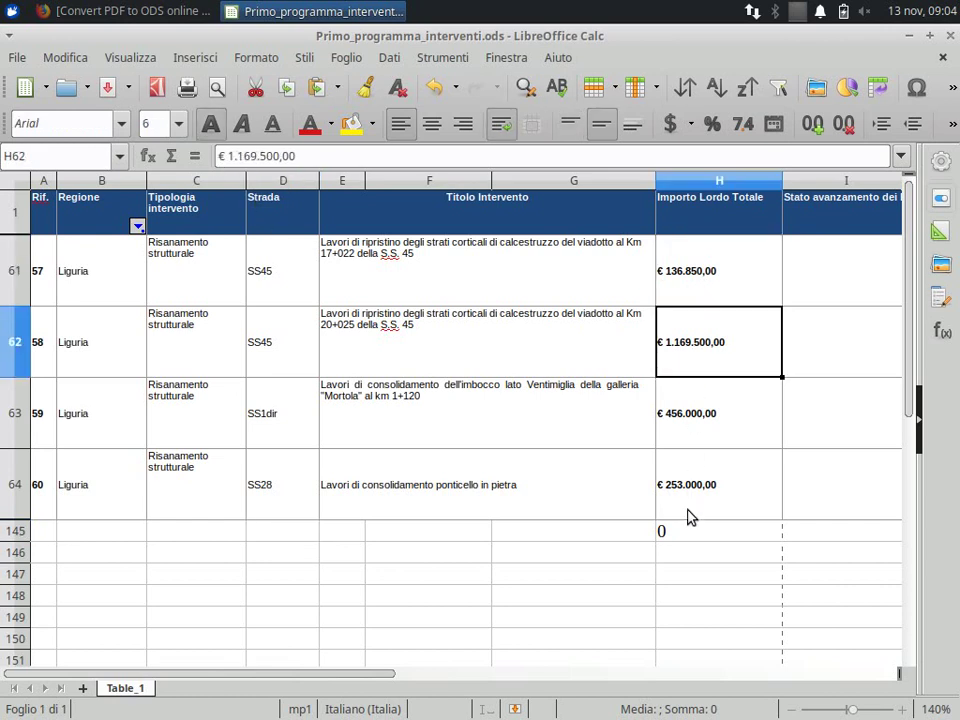
click(686, 474)
click(686, 285)
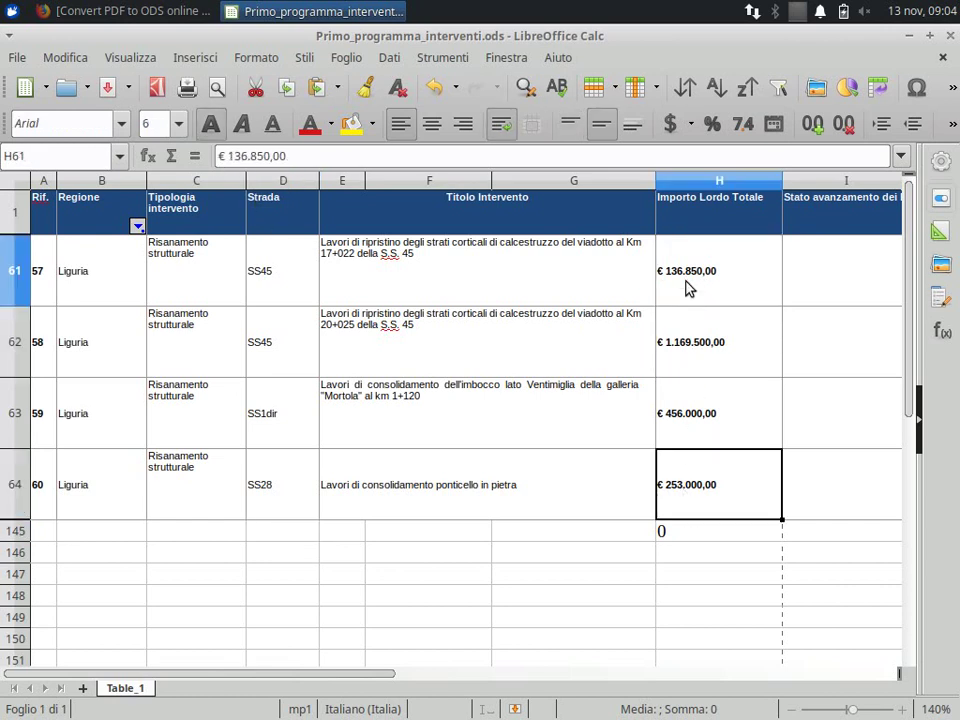
click(679, 430)
click(684, 487)
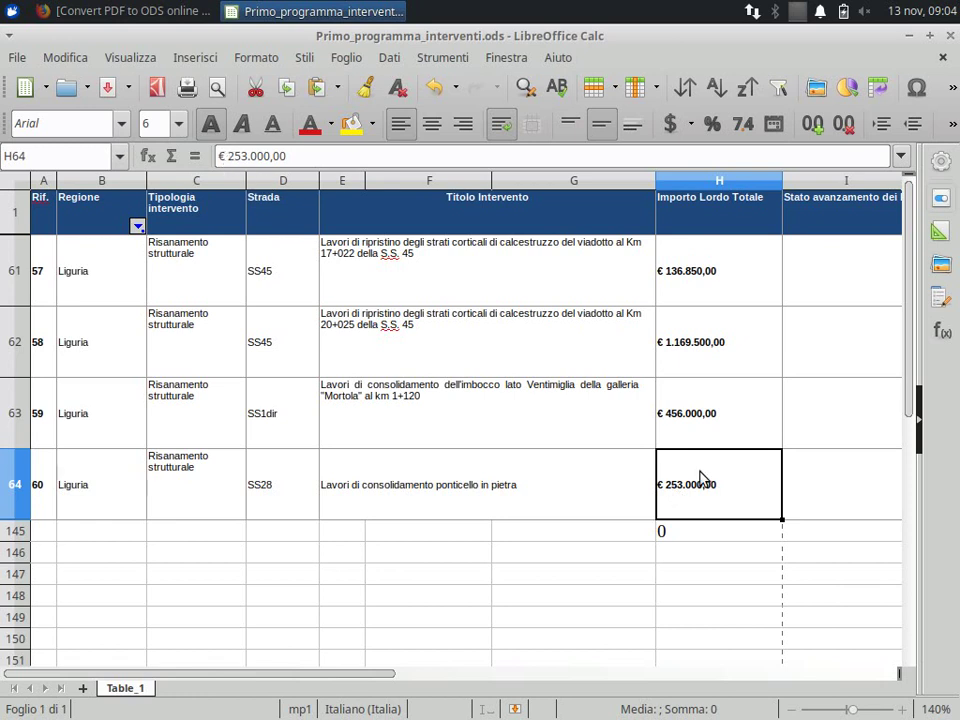
click(681, 535)
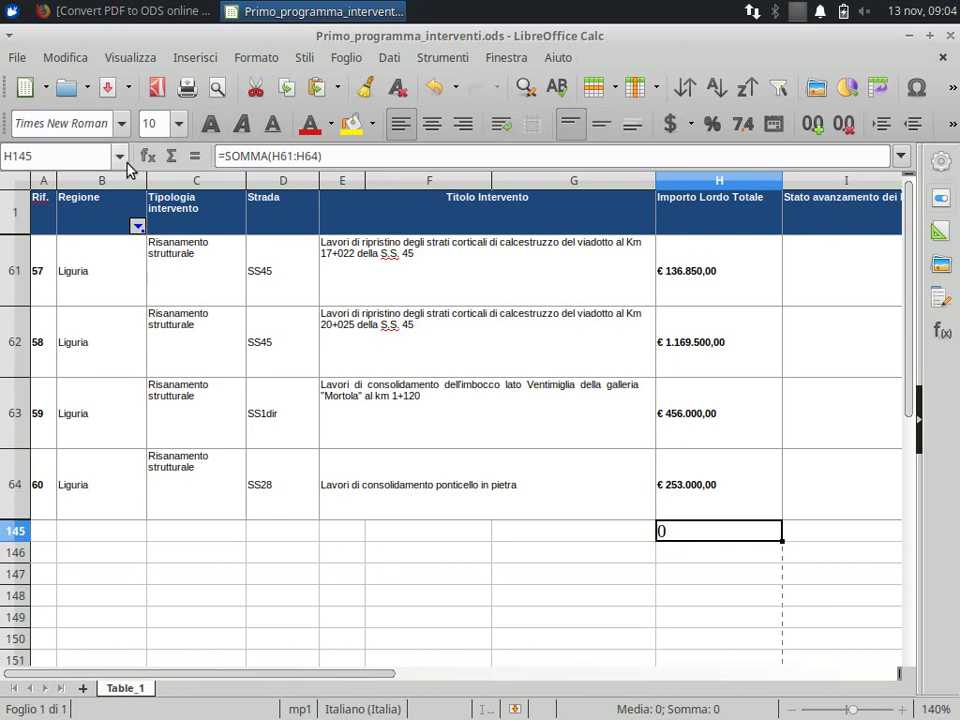
click(681, 497)
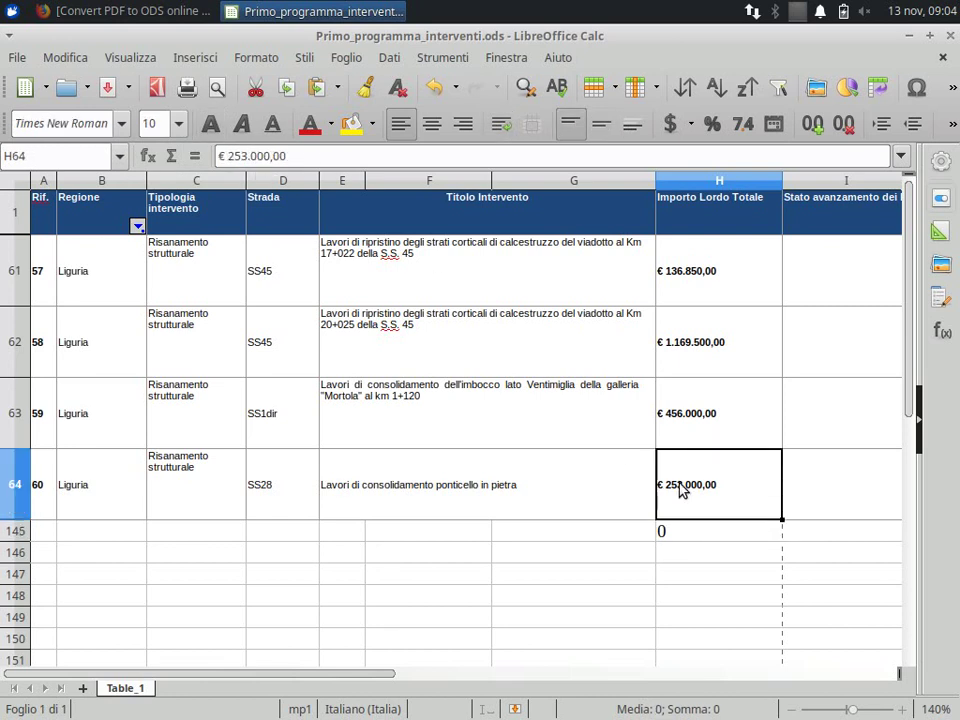
click(231, 157)
key(BackSpace)
key(BackSpace)
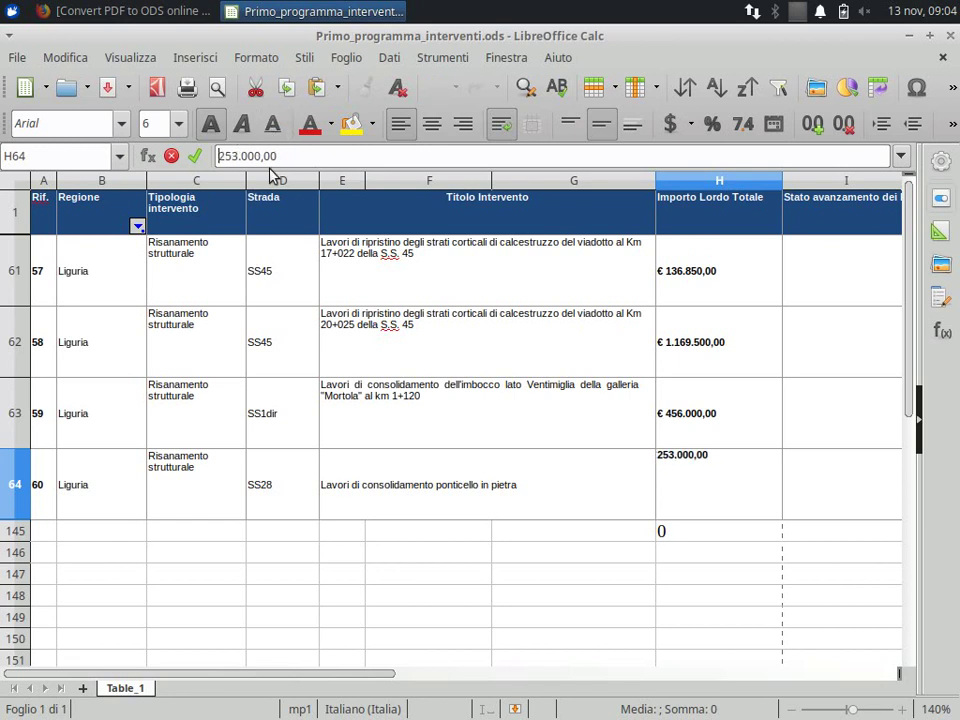
key(Return)
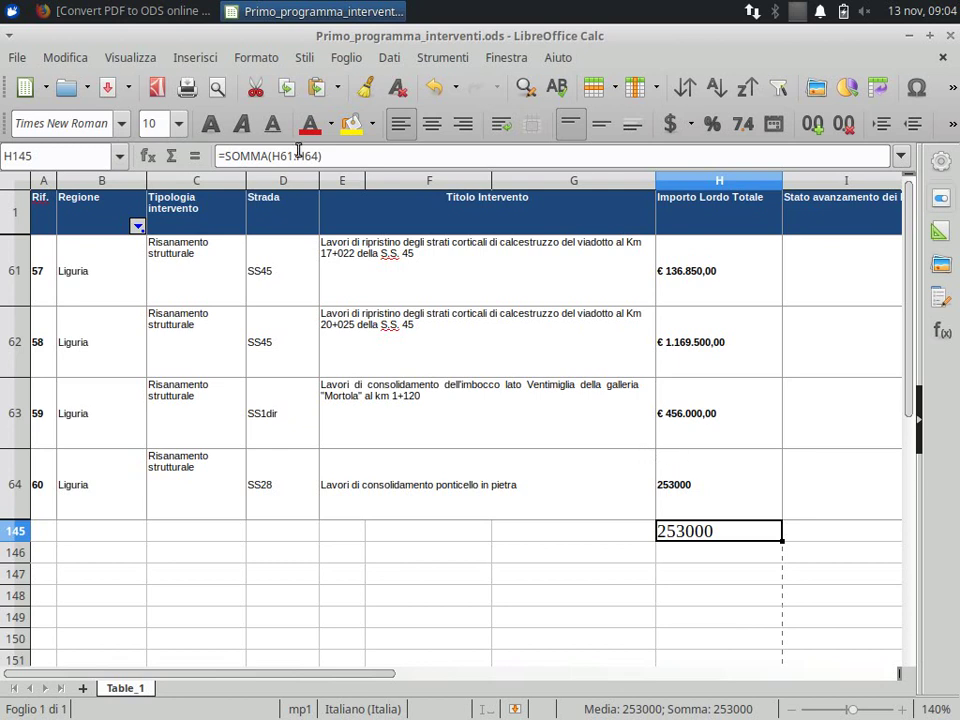
click(432, 92)
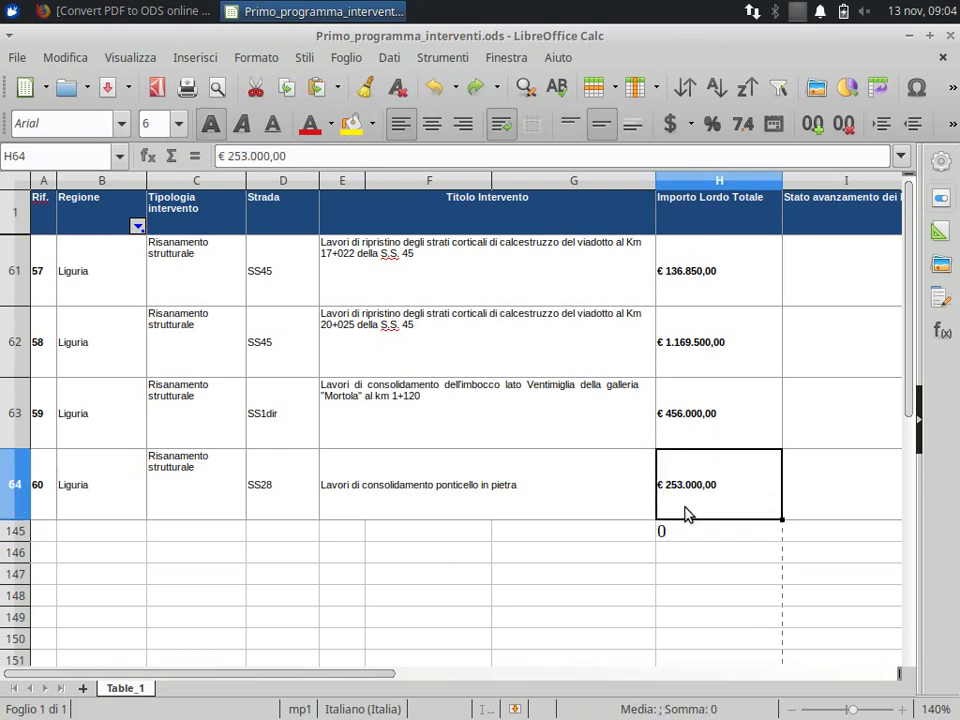
drag(703, 298, 697, 472)
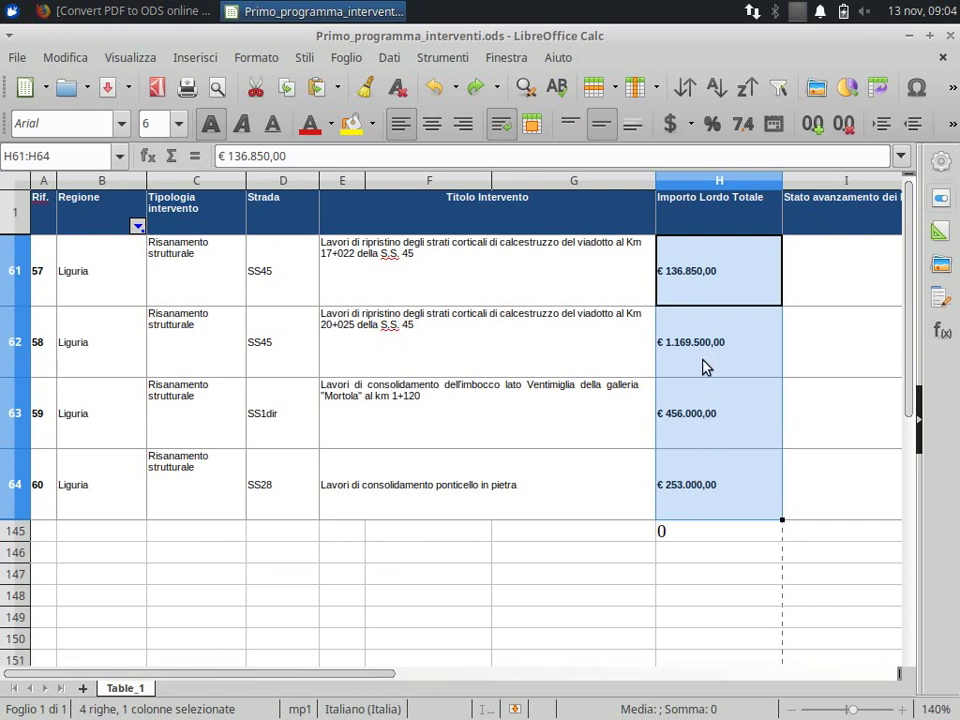
Strip every € sign from the Liguria amounts with Find & Replace, empty replacement
click(526, 87)
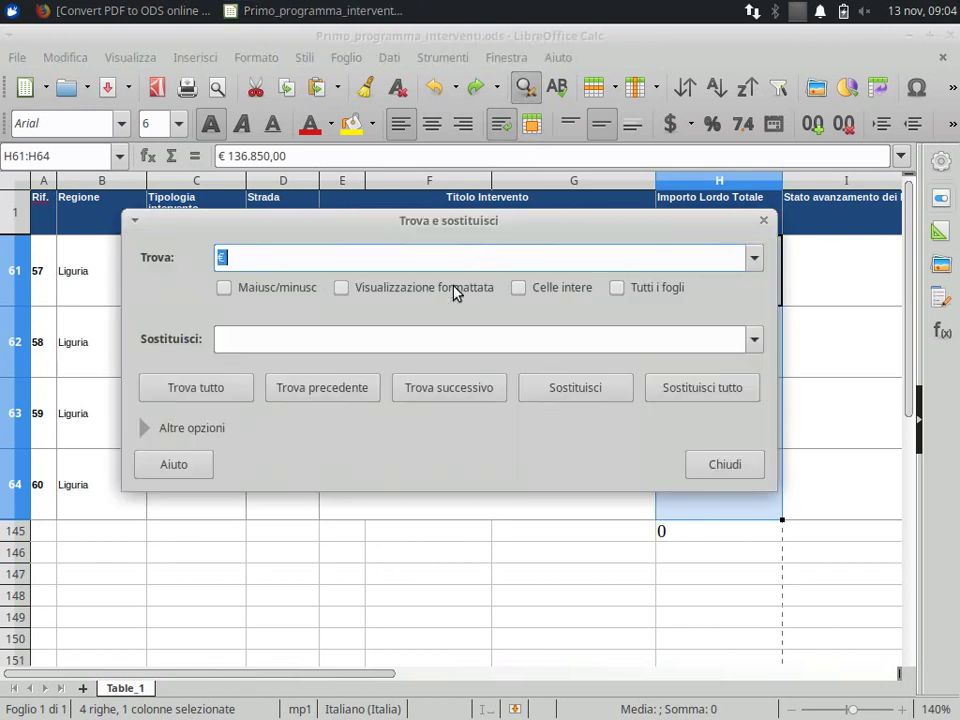
click(287, 251)
key(BackSpace)
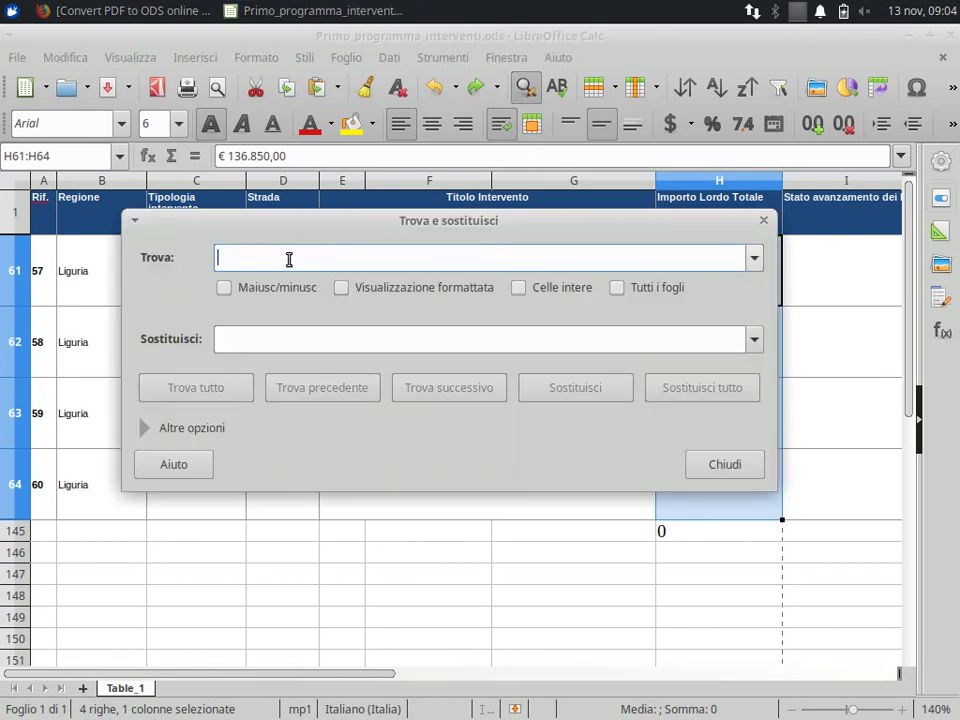
text(€)
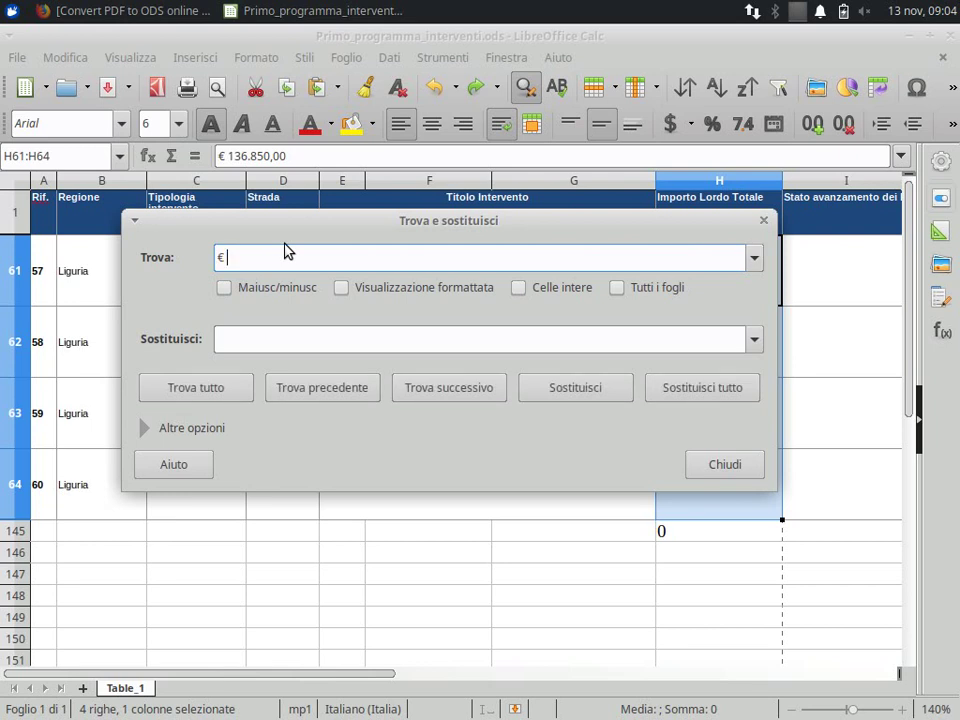
click(285, 338)
click(701, 401)
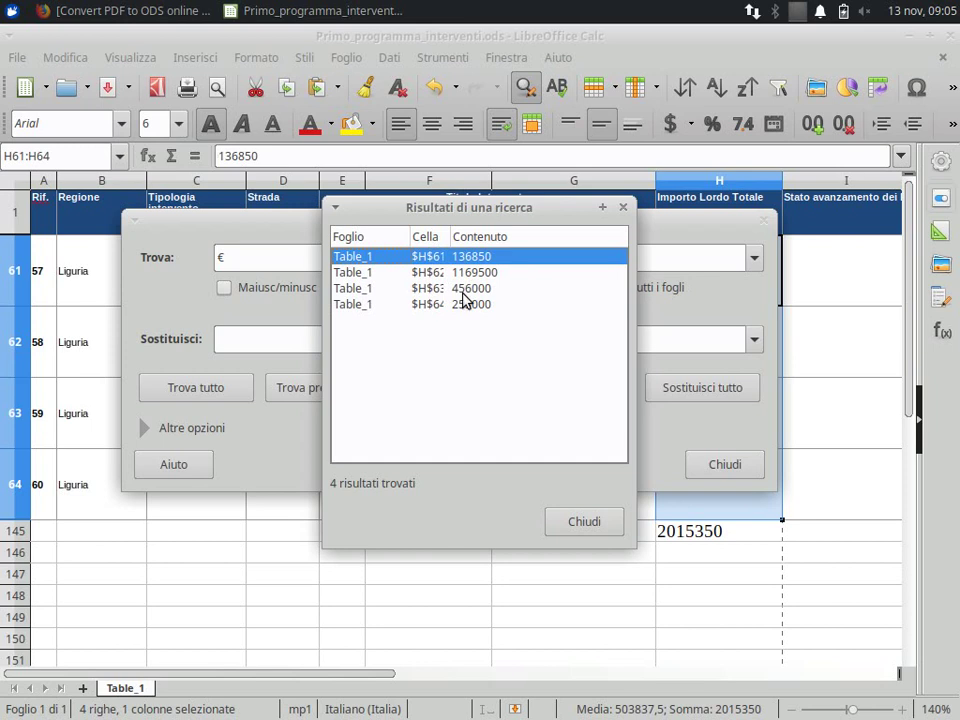
click(588, 525)
drag(632, 229, 470, 277)
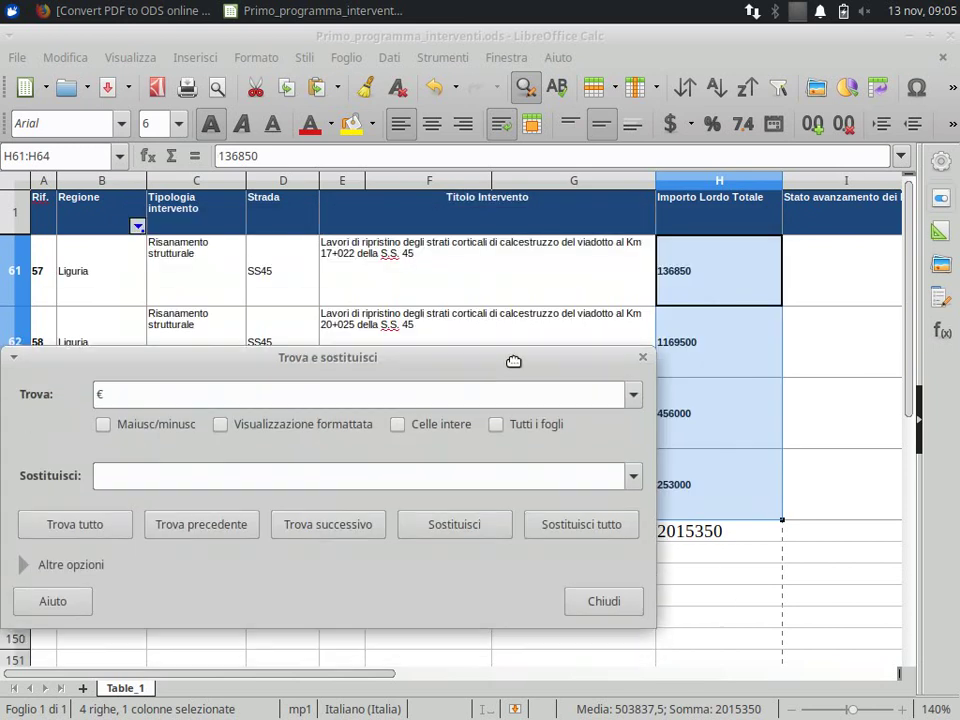
click(584, 516)
click(688, 538)
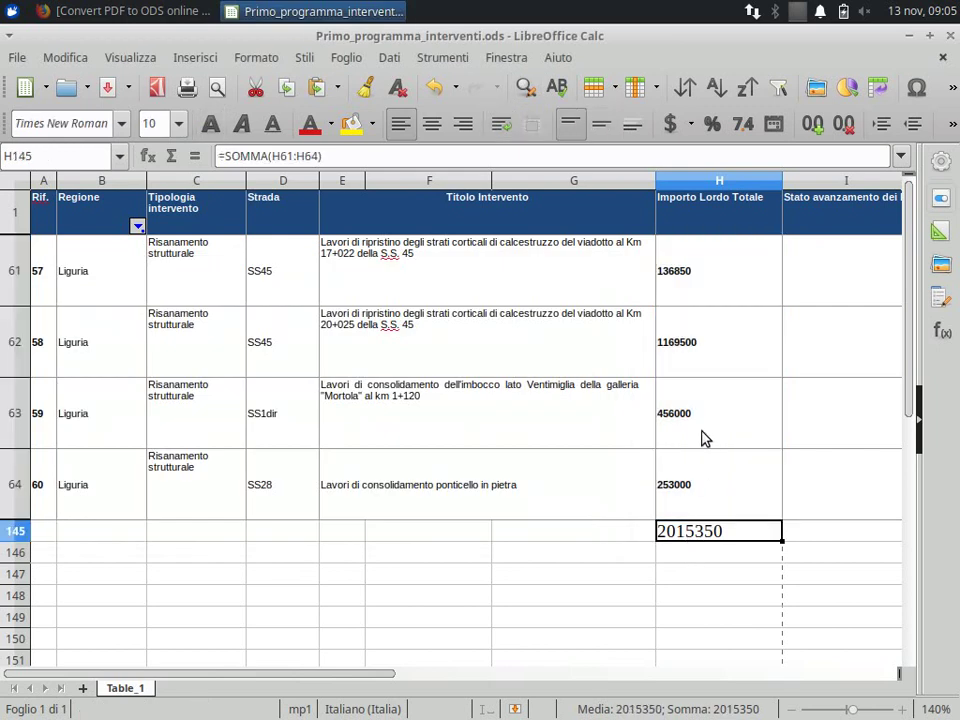
Format the four amounts H61:H64 as euro currency
click(690, 272)
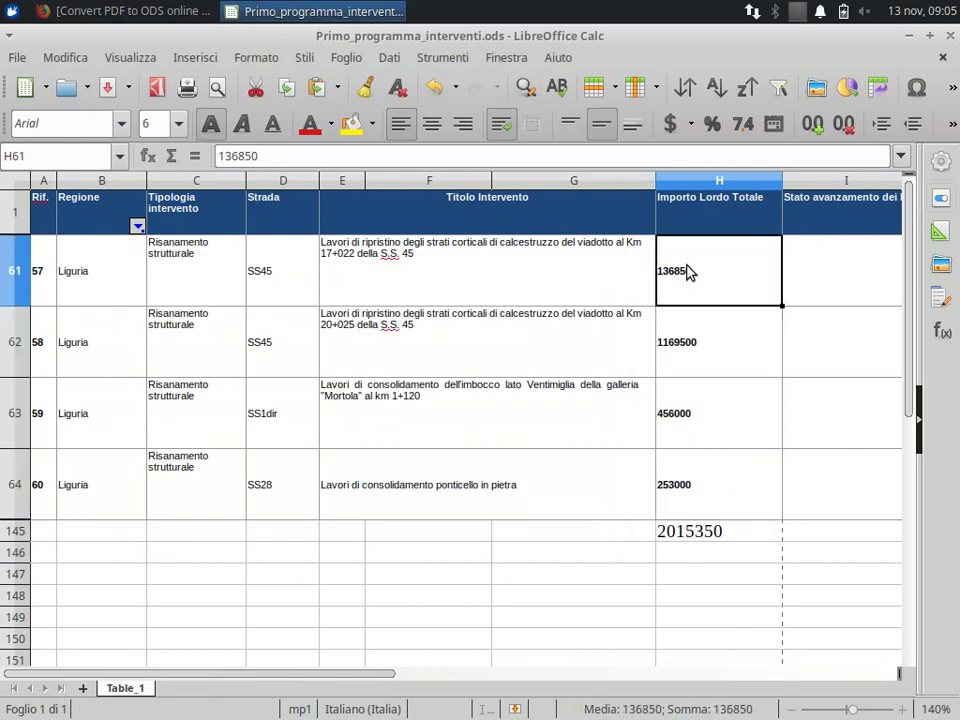
drag(688, 270, 690, 497)
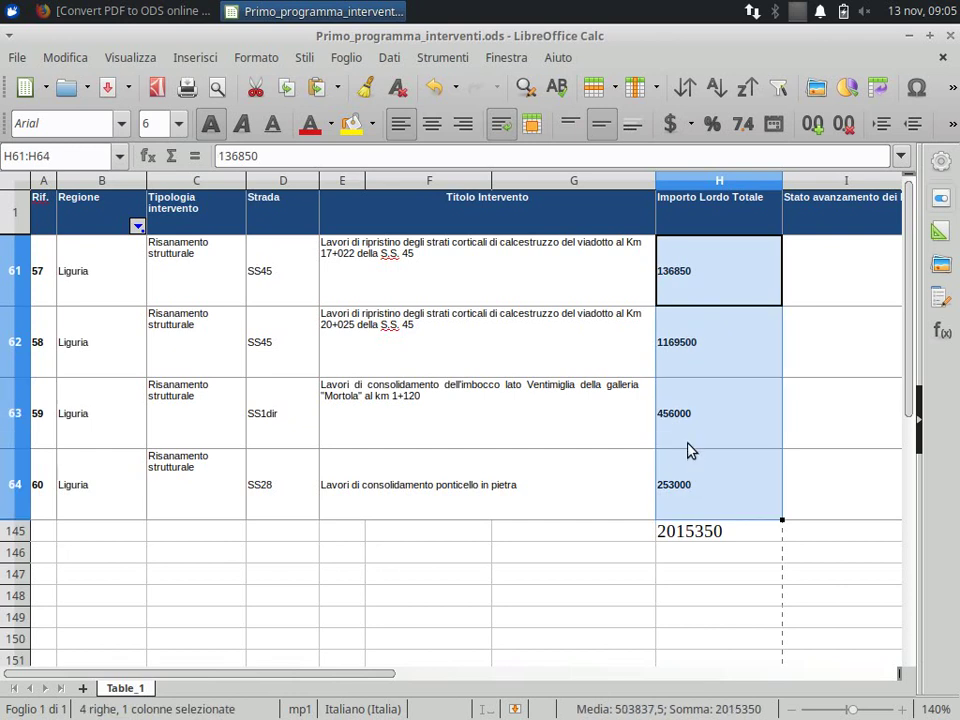
click(672, 130)
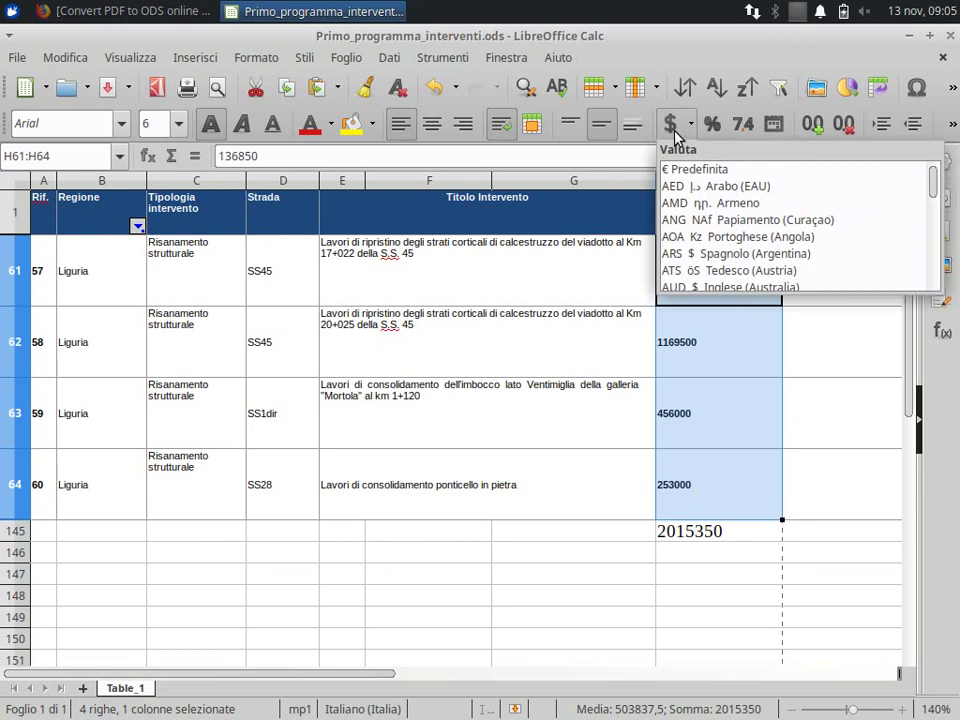
click(673, 135)
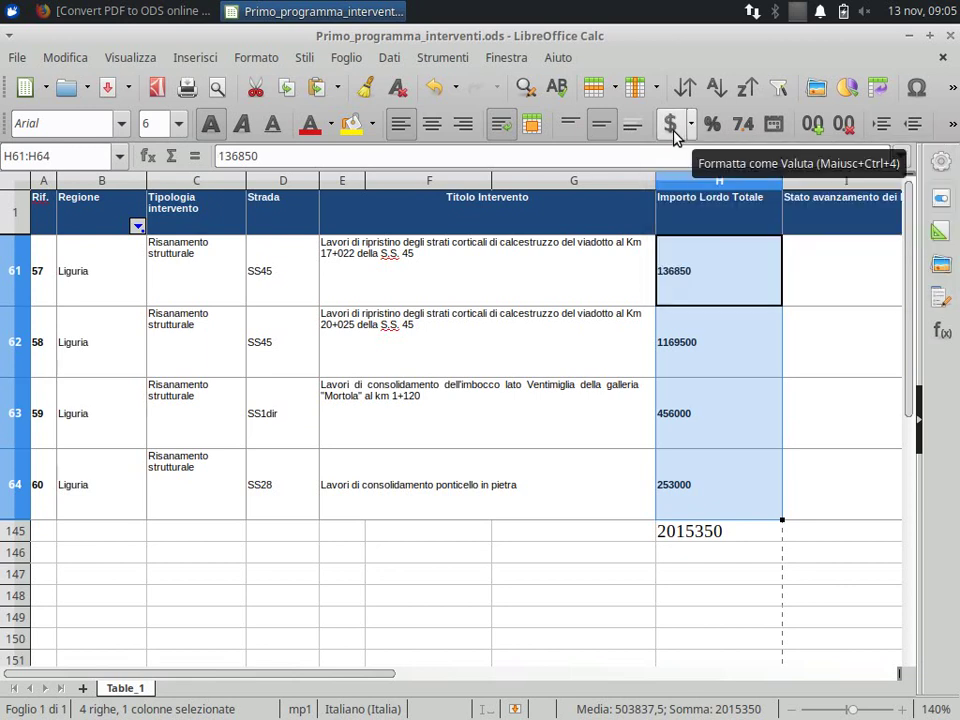
click(673, 135)
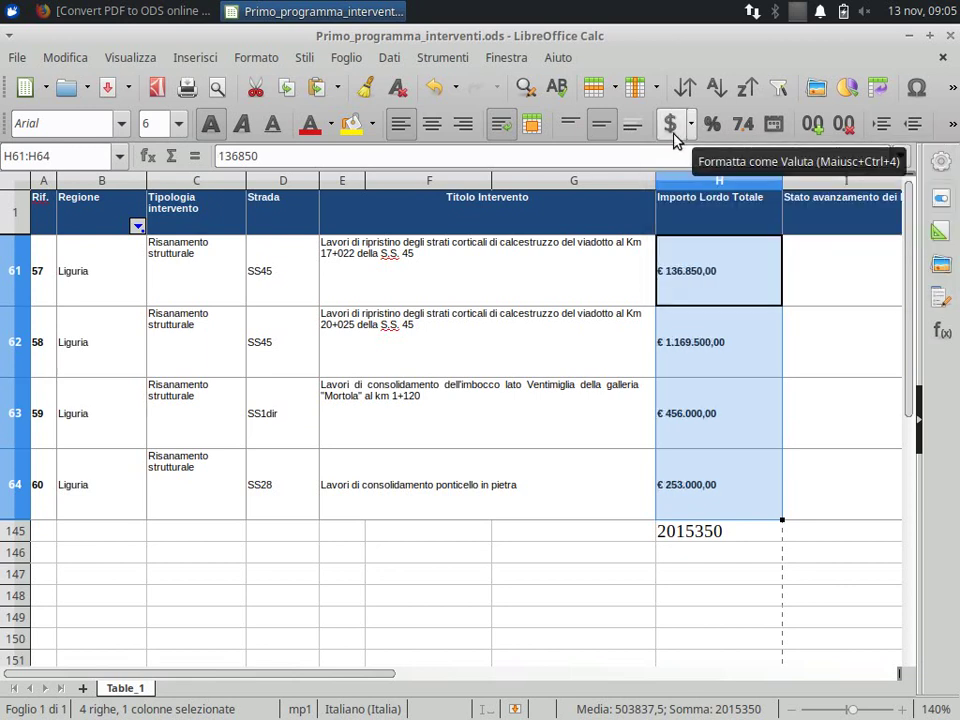
click(676, 346)
click(681, 279)
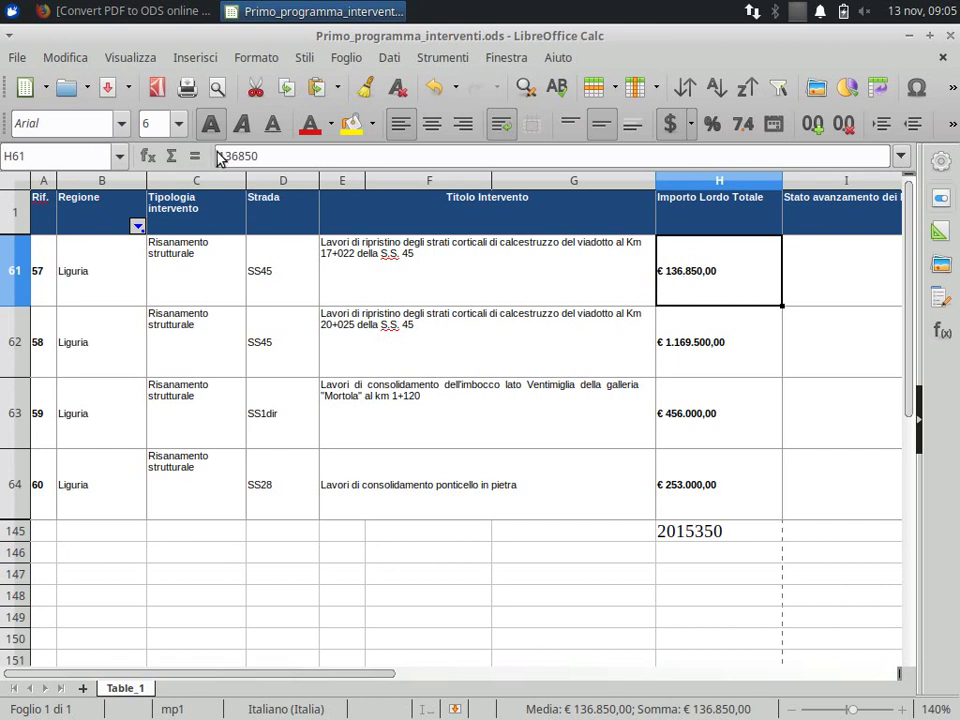
Format the H145 total as euro currency and right-align H61:H145
click(690, 530)
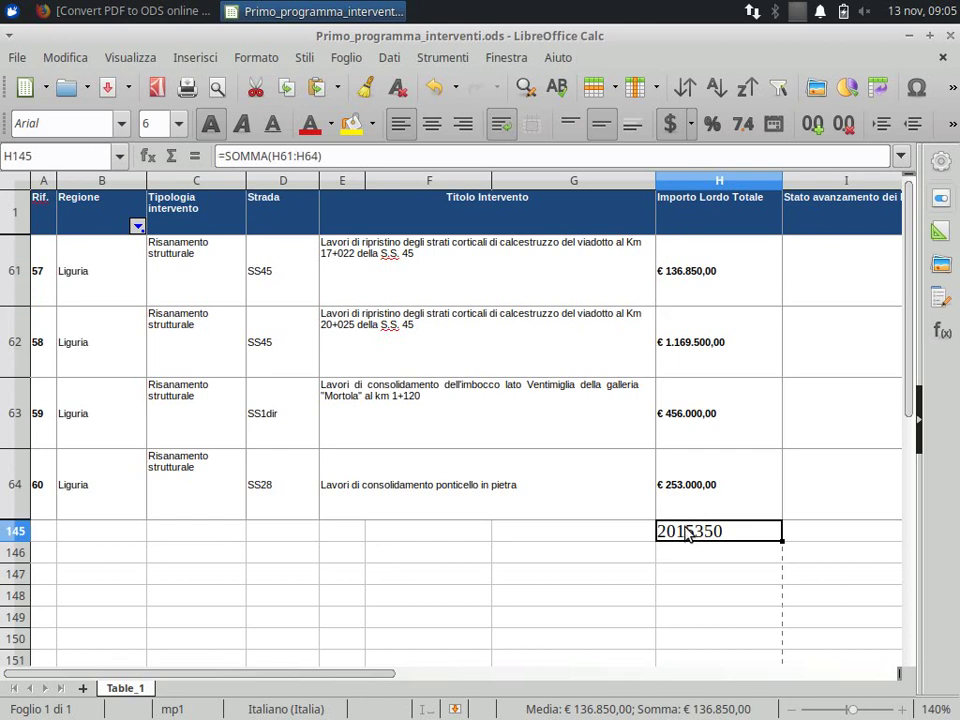
click(673, 123)
drag(695, 260, 707, 533)
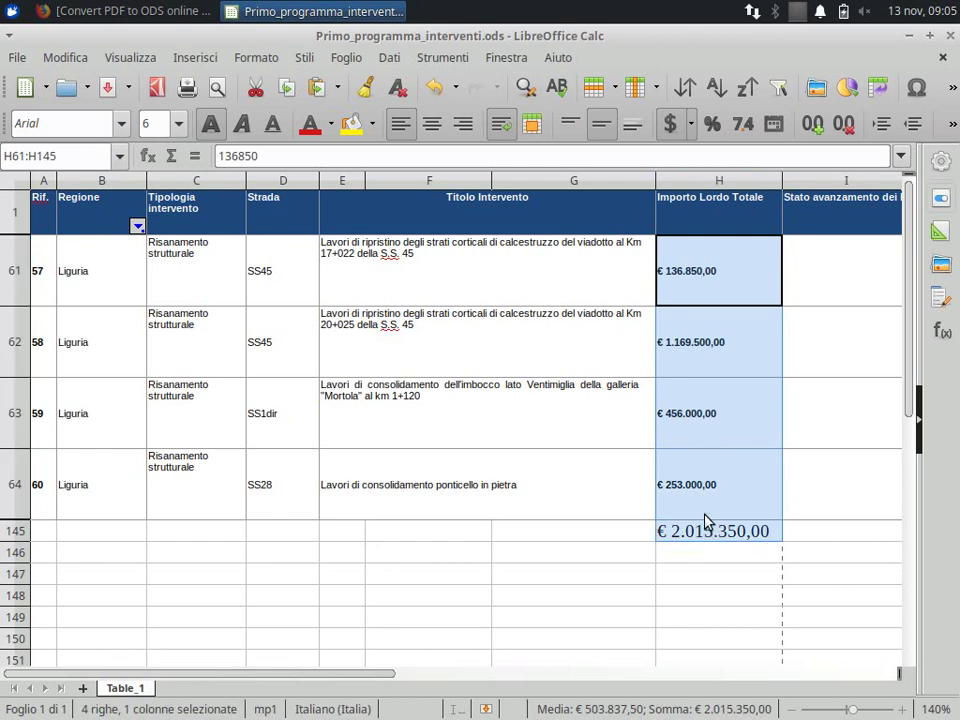
click(464, 124)
click(727, 280)
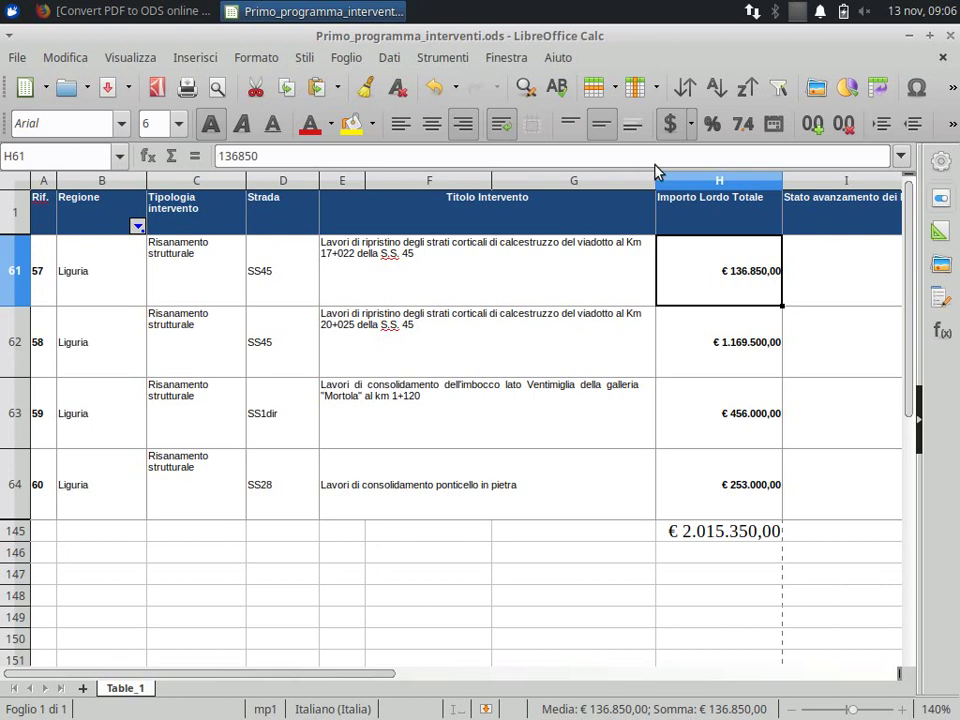
right_click(704, 270)
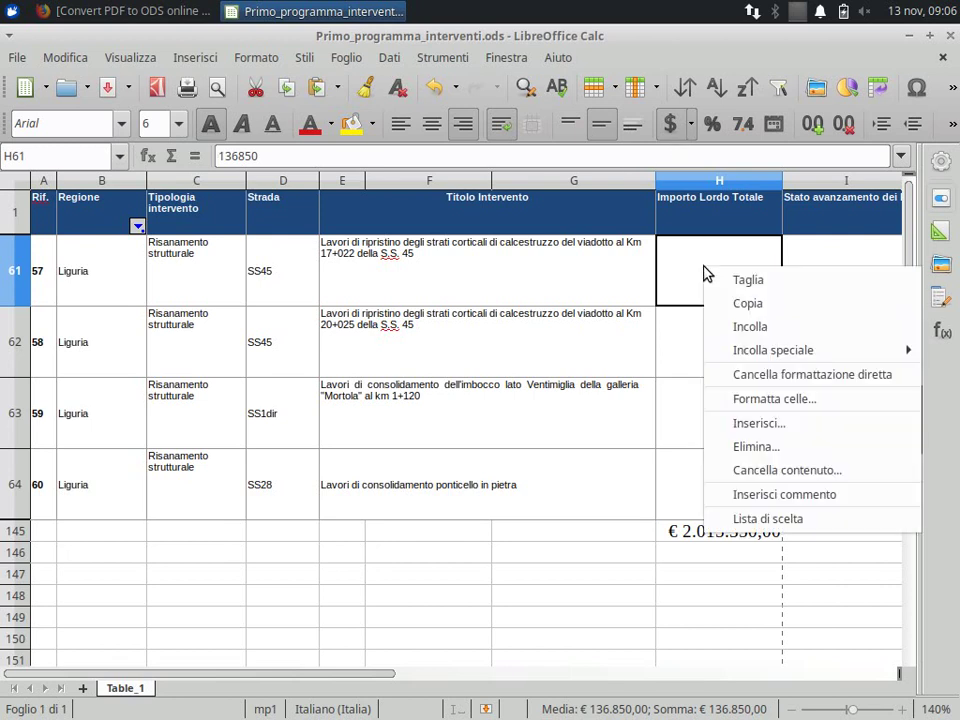
click(752, 400)
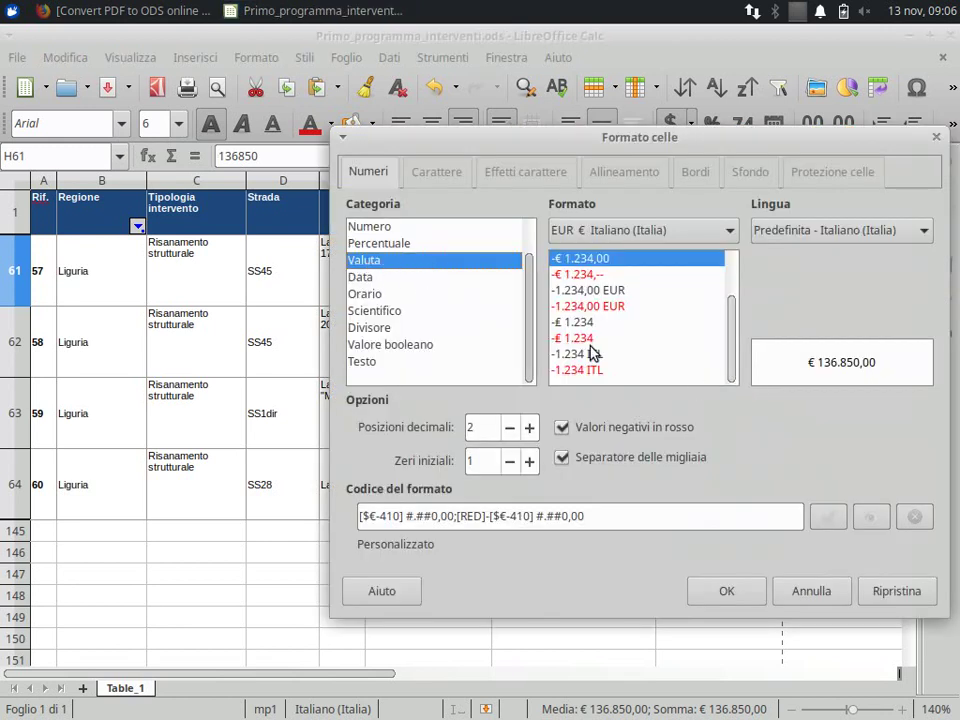
click(820, 597)
click(745, 537)
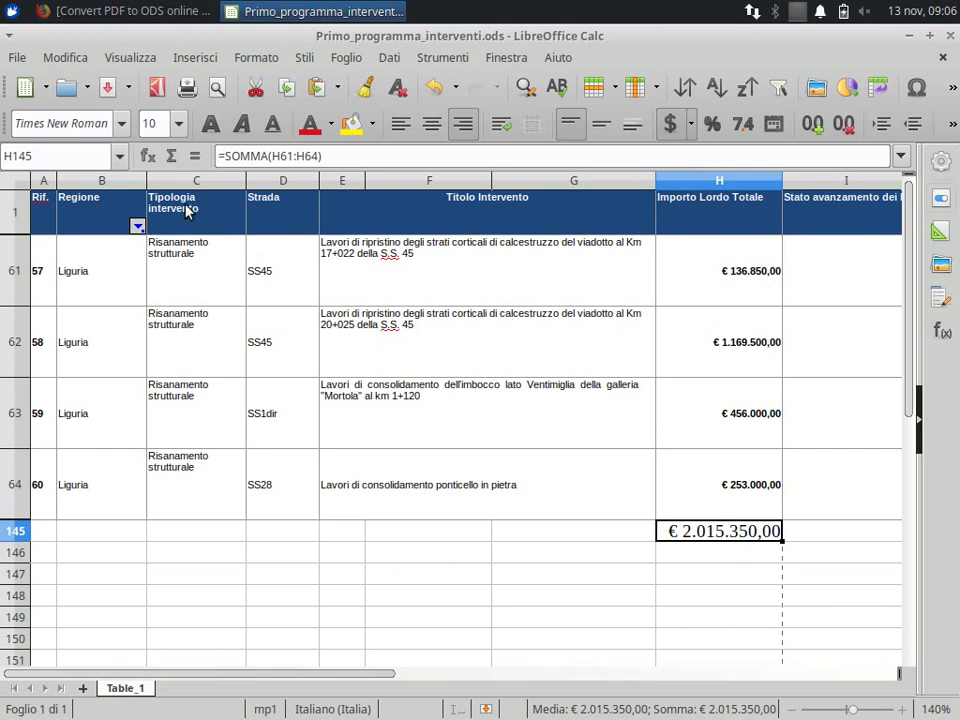
Tick Tutto in the Regione filter to show every region, then edit cell H2
click(137, 226)
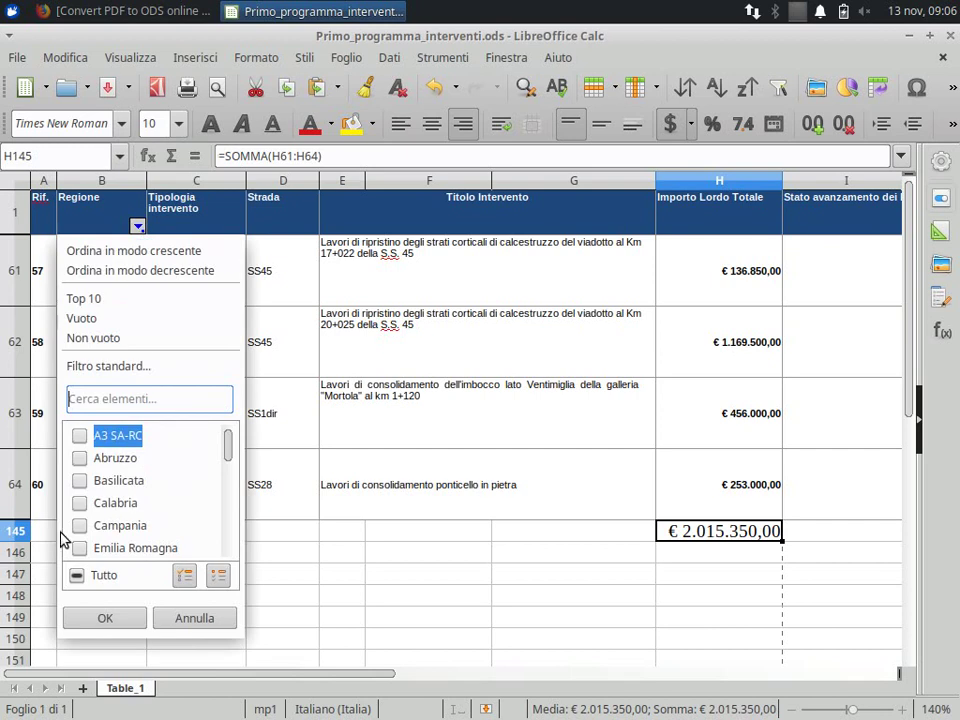
click(78, 576)
click(139, 618)
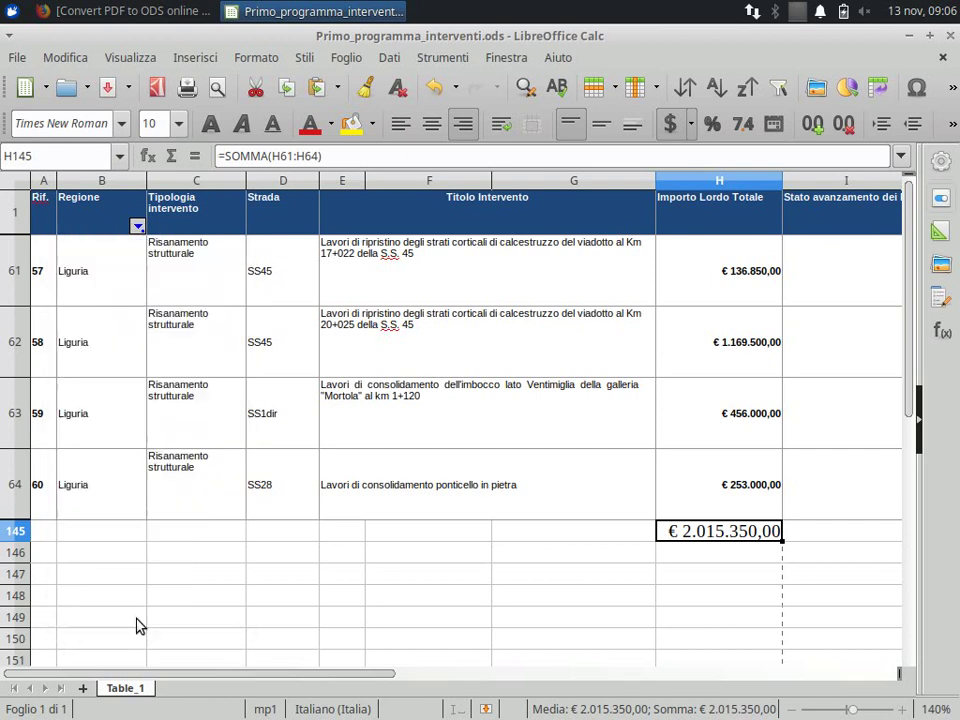
click(700, 278)
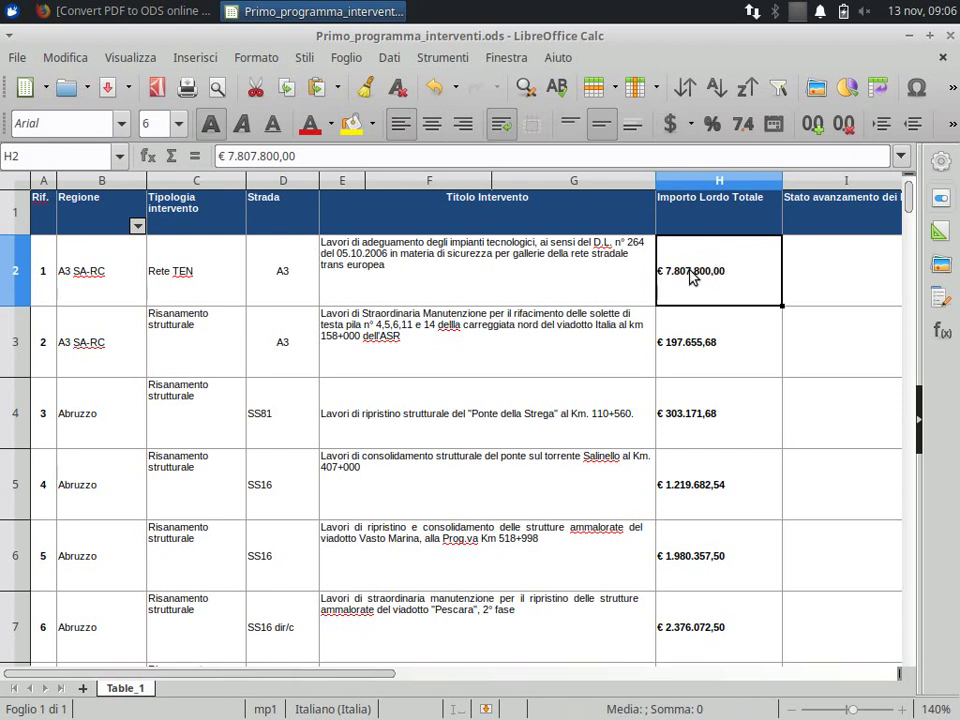
click(226, 160)
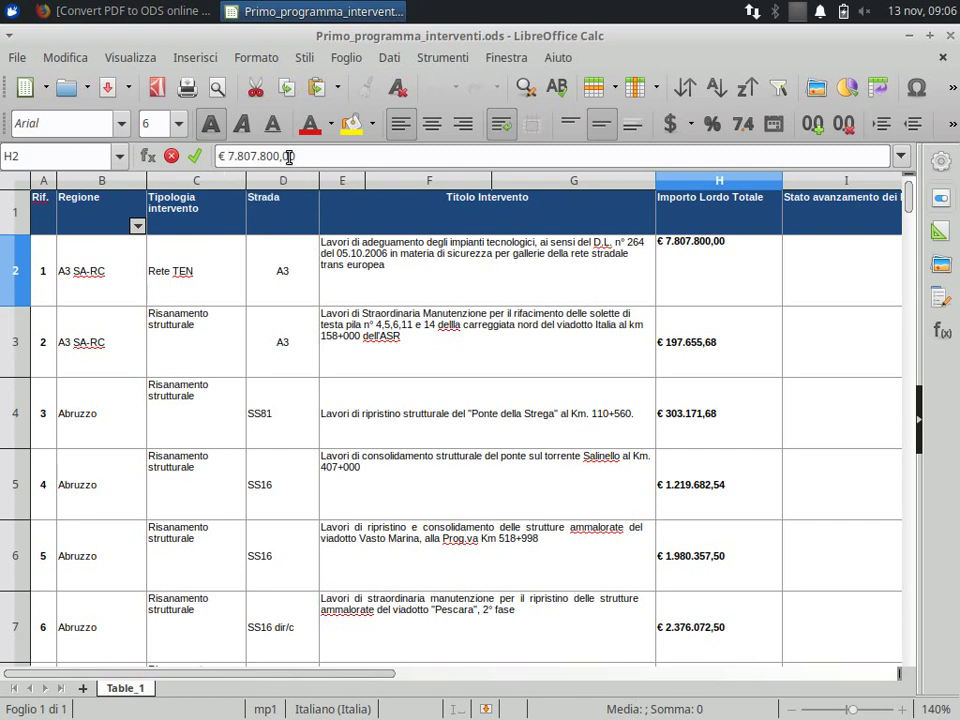
Strip the € prefix from H2, then right-align it and format it as euro currency
key(BackSpace)
key(BackSpace)
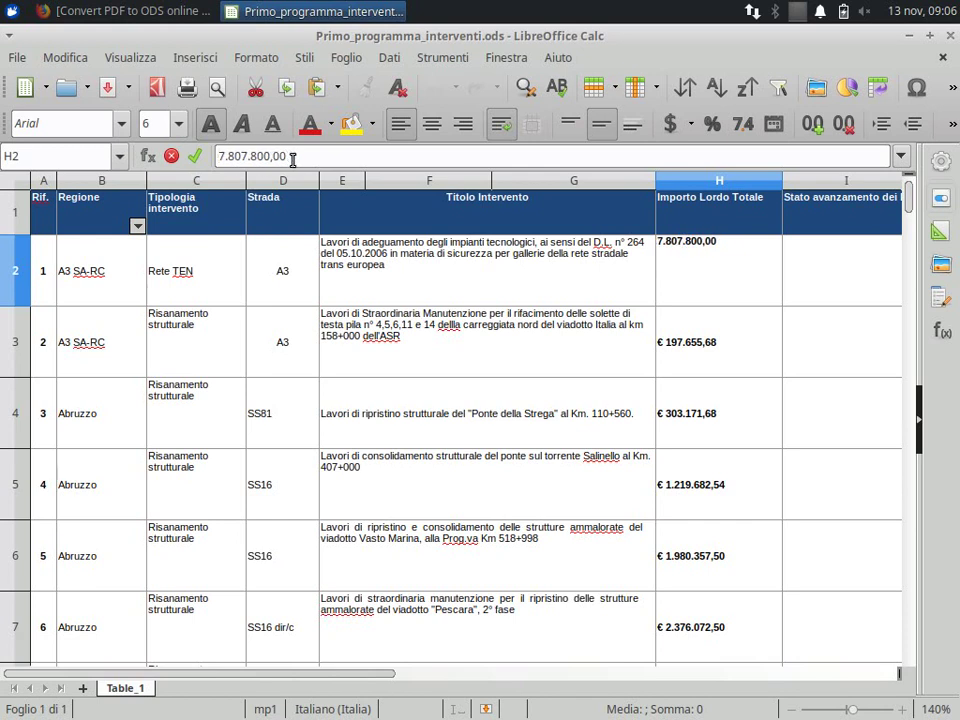
key(Return)
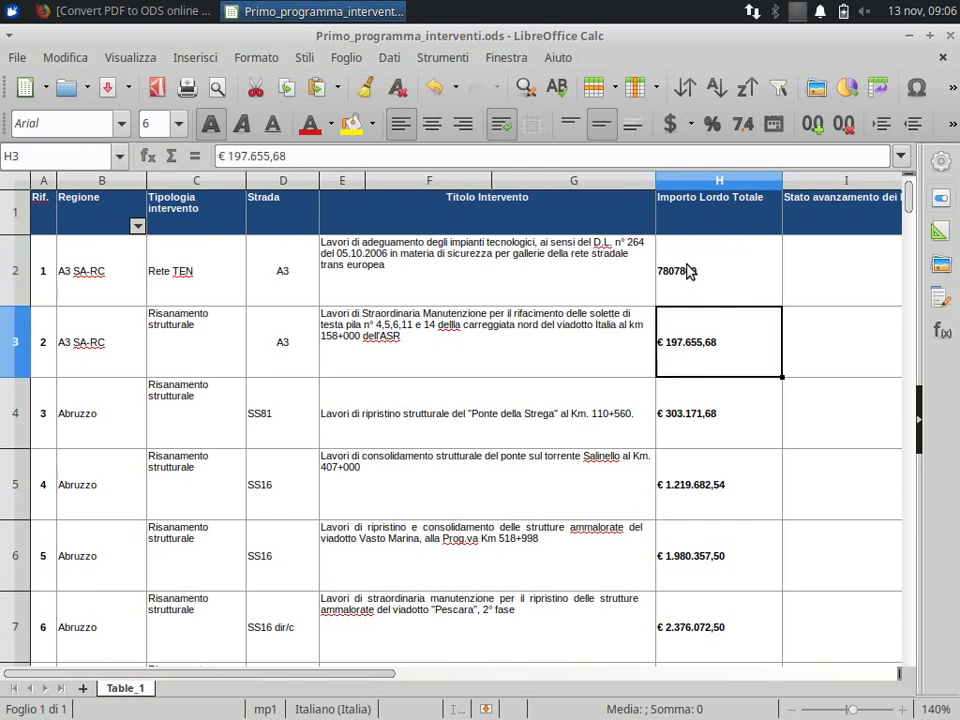
click(688, 270)
click(463, 124)
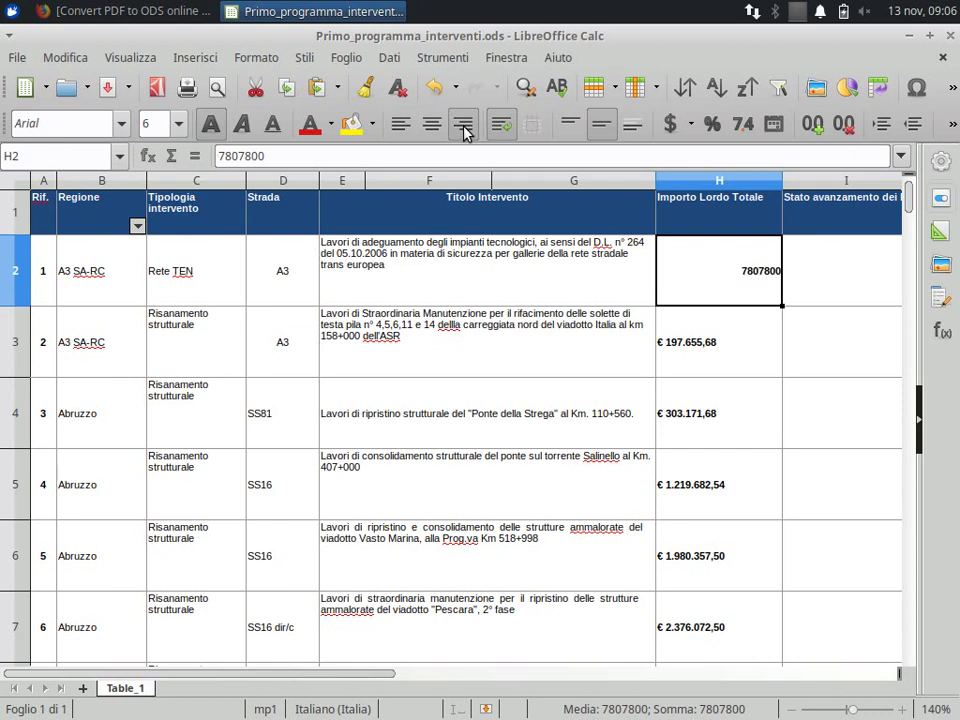
click(675, 128)
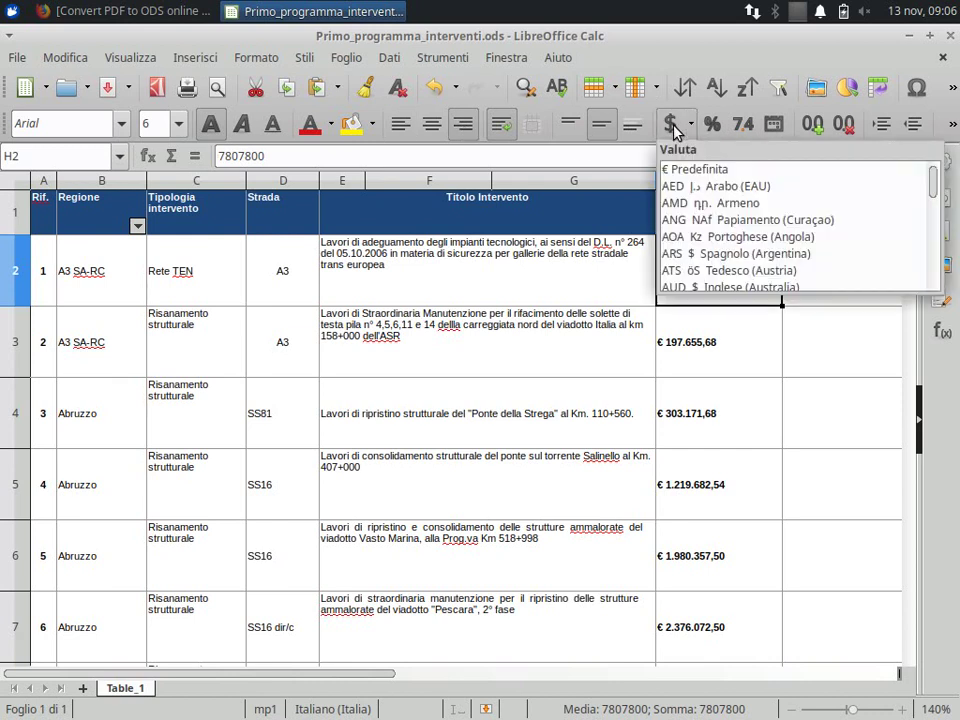
click(672, 124)
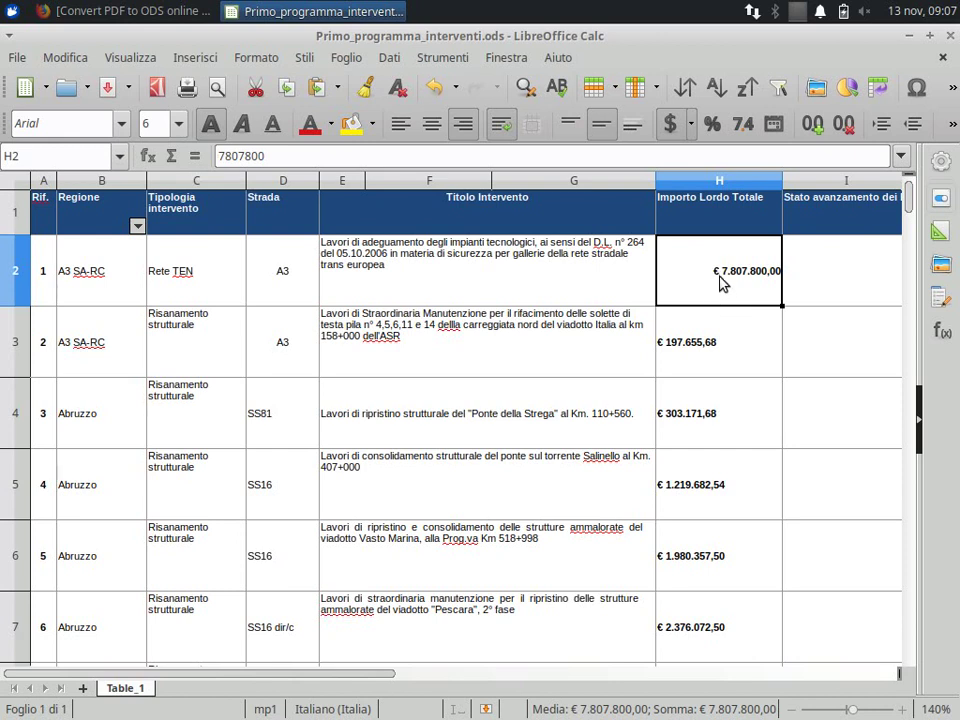
Check that H2 now holds the raw value 7807800, leaving it unchanged
click(228, 156)
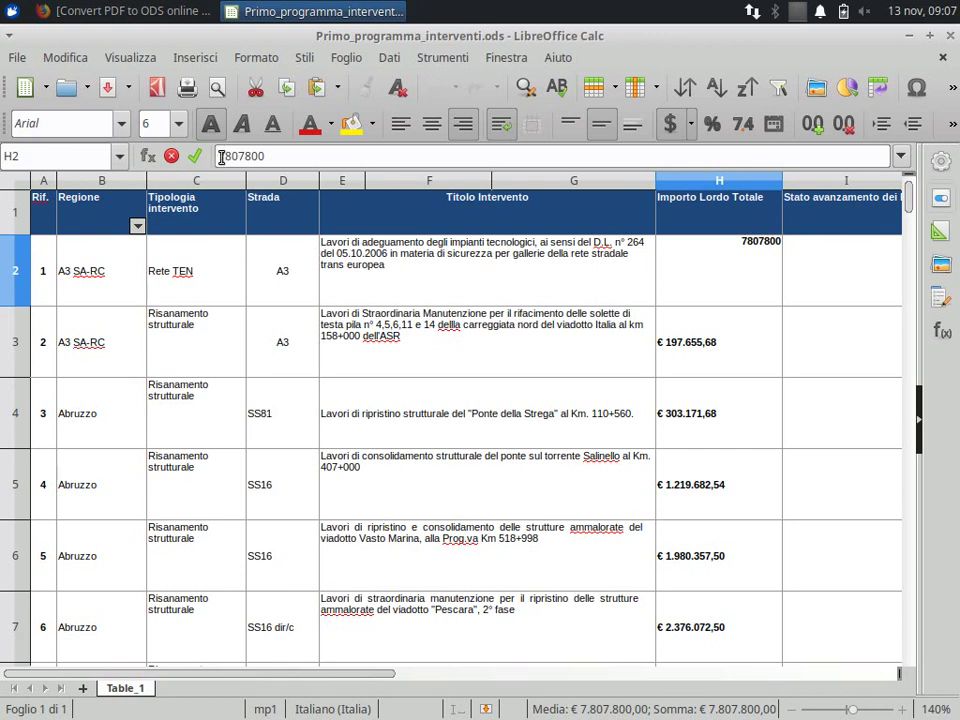
click(712, 352)
click(721, 285)
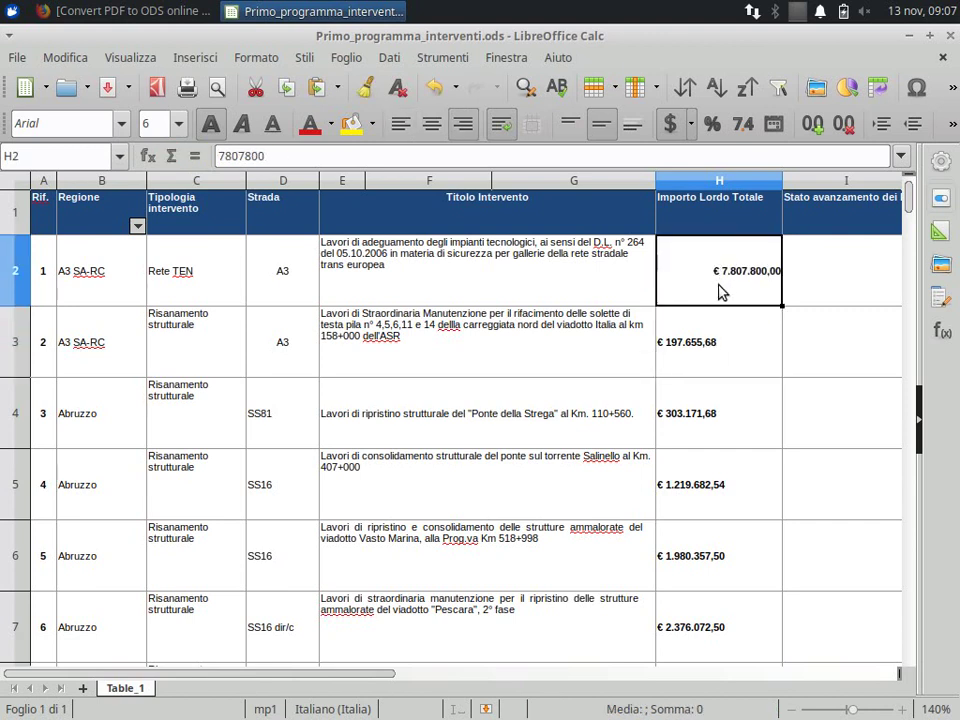
click(710, 345)
click(718, 276)
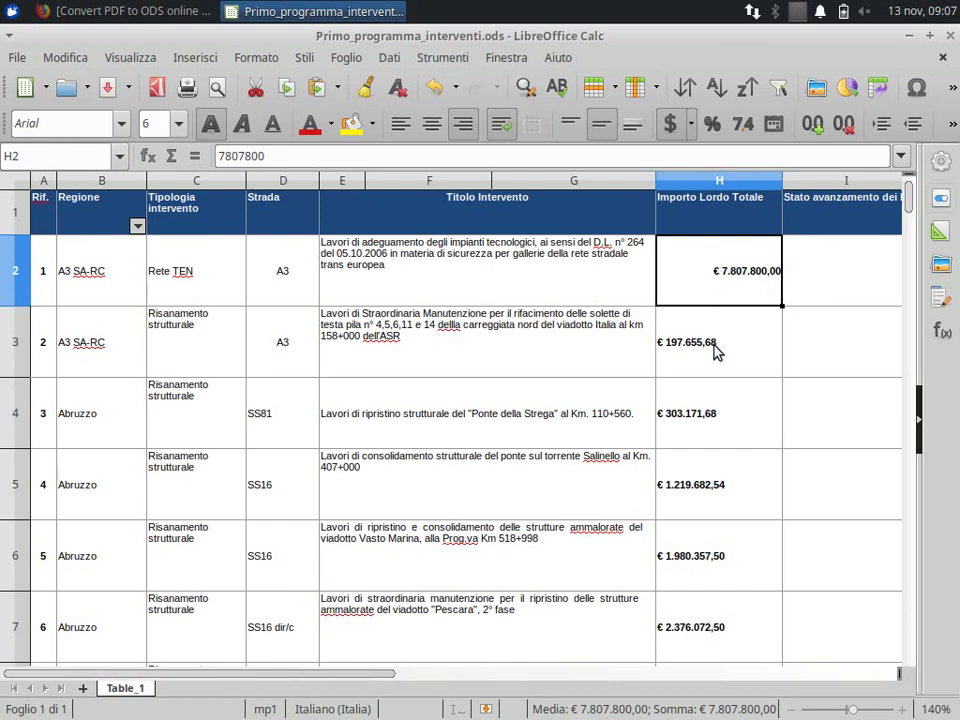
click(714, 347)
click(724, 272)
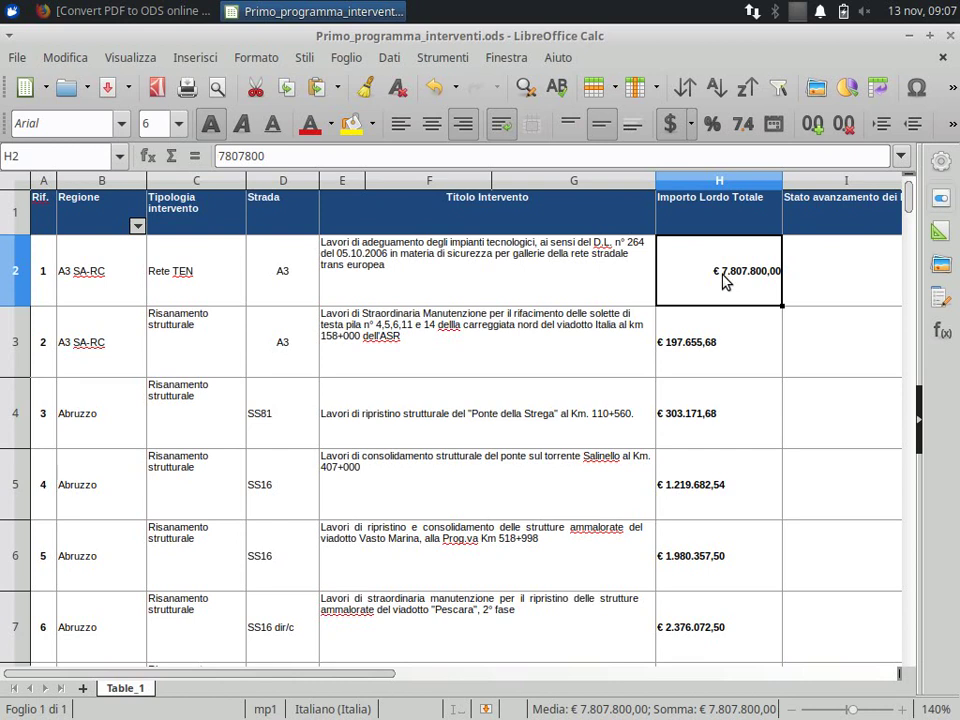